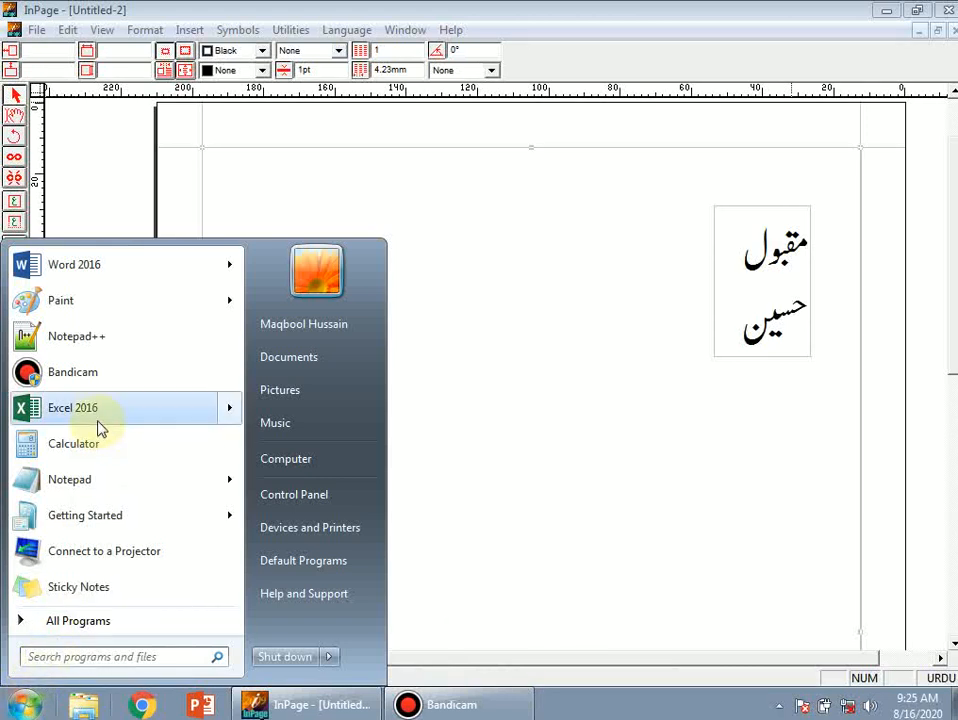
# Start Word 2016, close the Activation Wizard, and create a blank Document1
pyautogui.moveTo(84, 270)
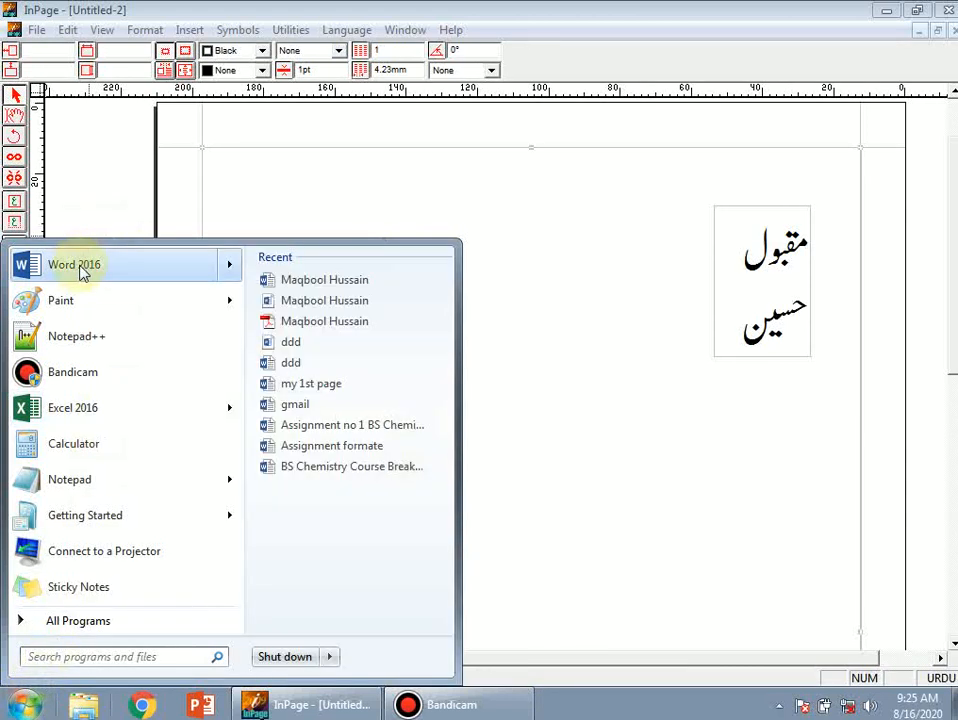
pyautogui.click(80, 268)
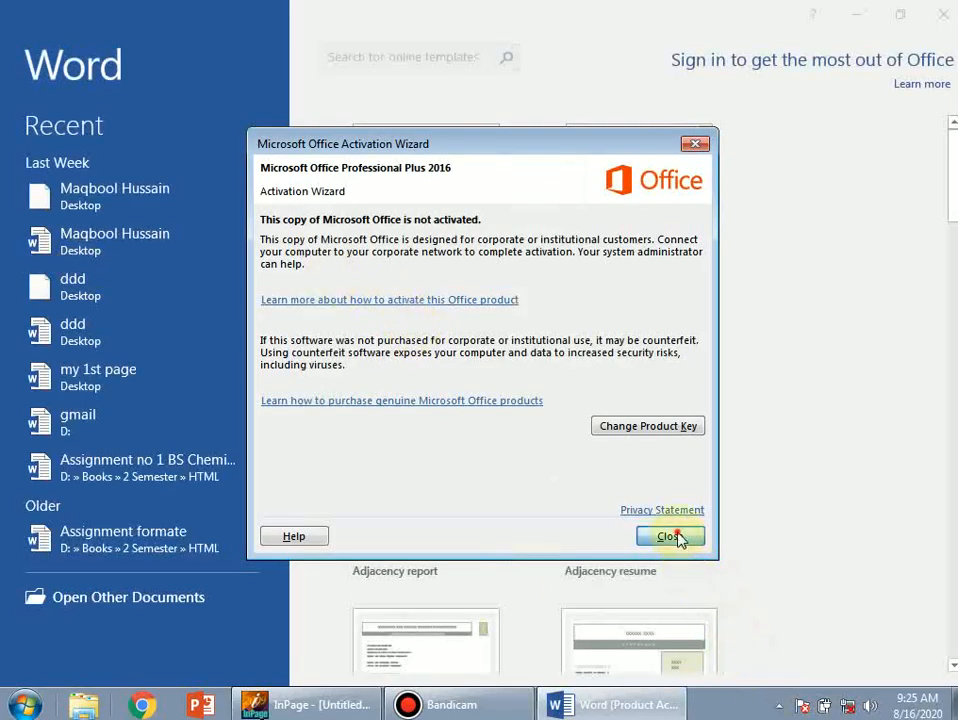
pyautogui.click(674, 537)
pyautogui.click(405, 280)
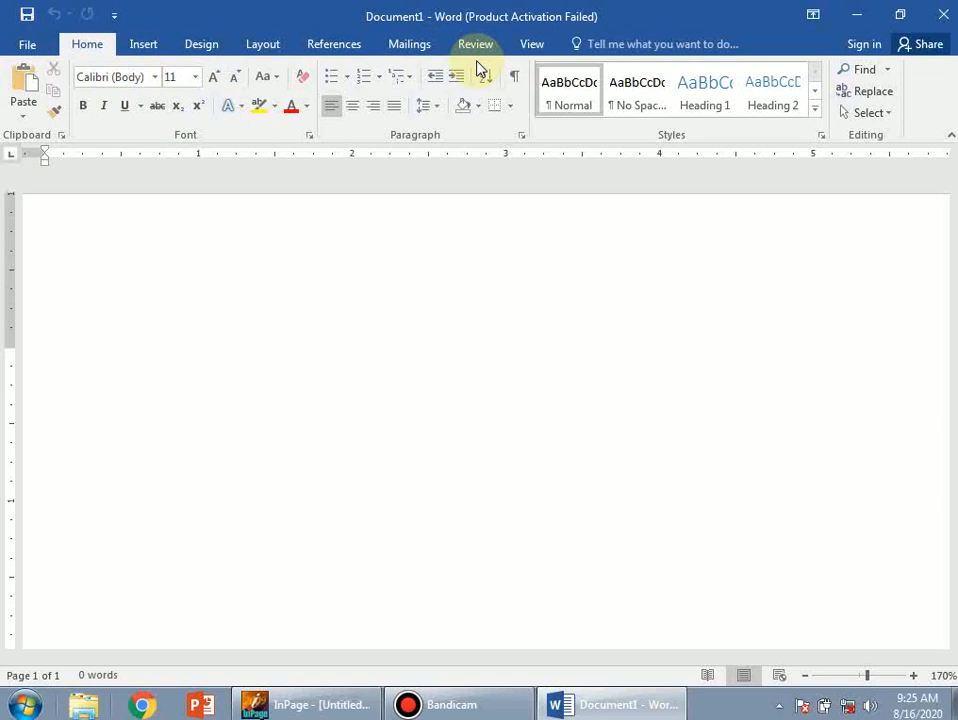
pyautogui.click(27, 46)
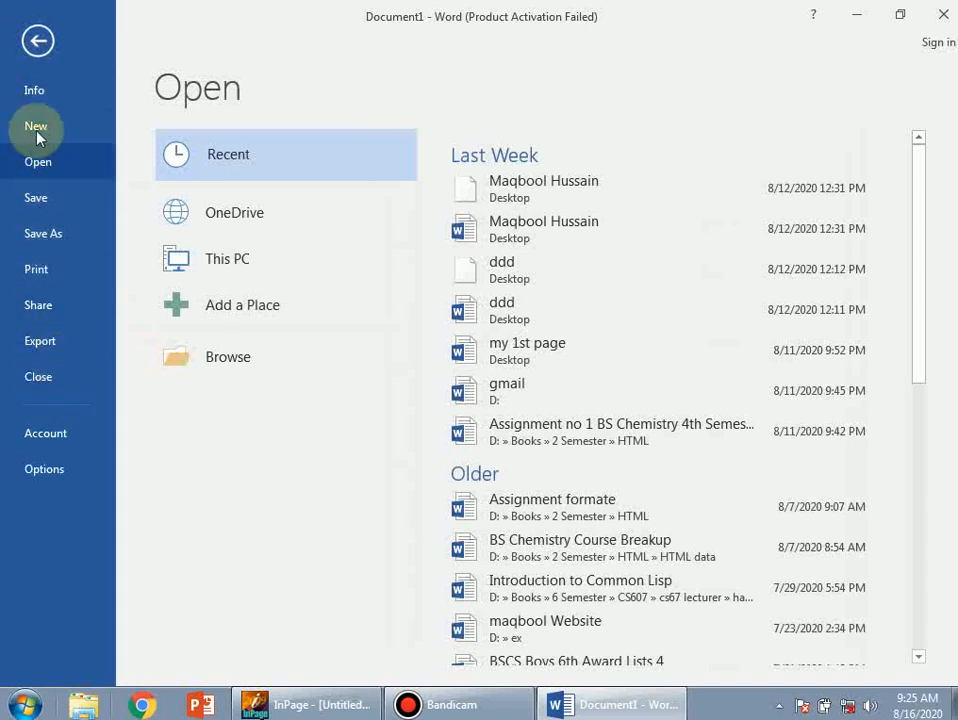
pyautogui.click(35, 43)
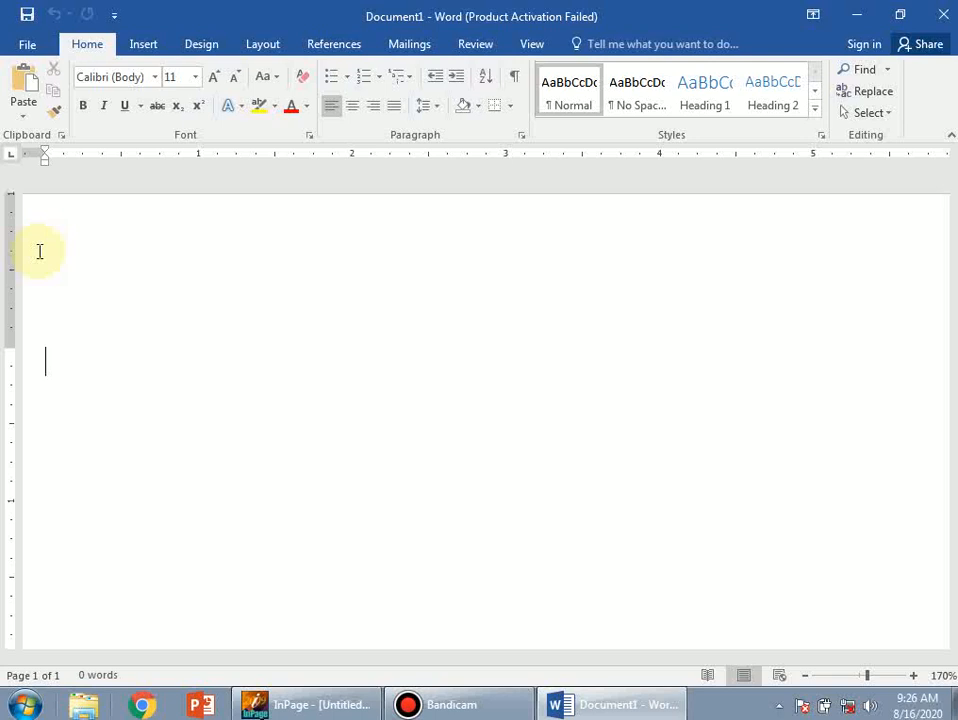
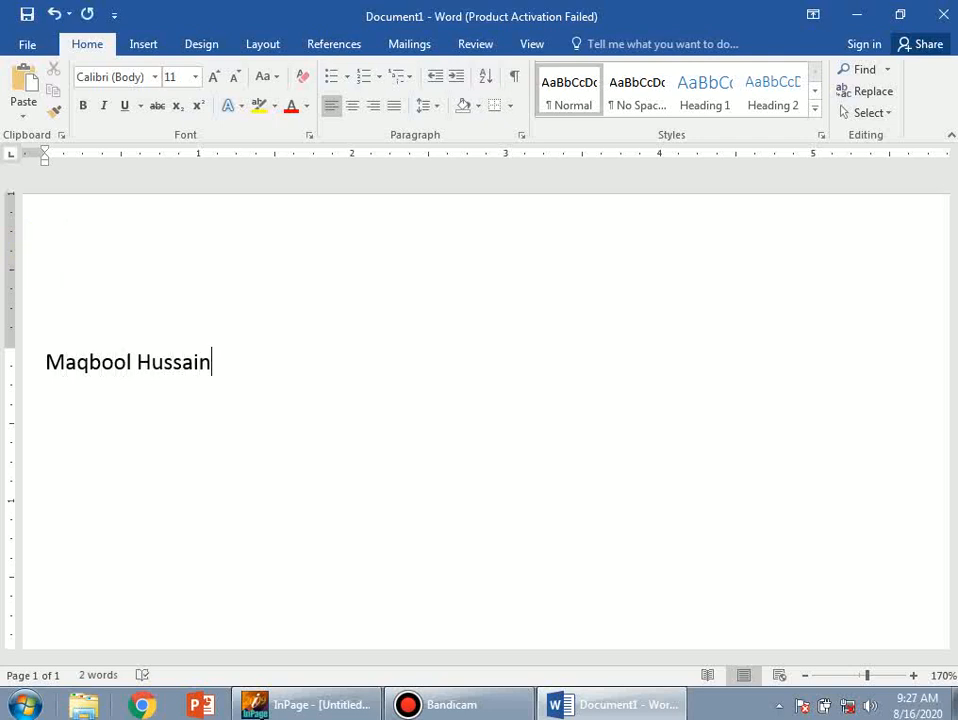
# Type the person's name, then 'Computer4 Tutorial Hub' on the next line
pyautogui.press('Return')
pyautogui.write('Computer4 Tutorial')
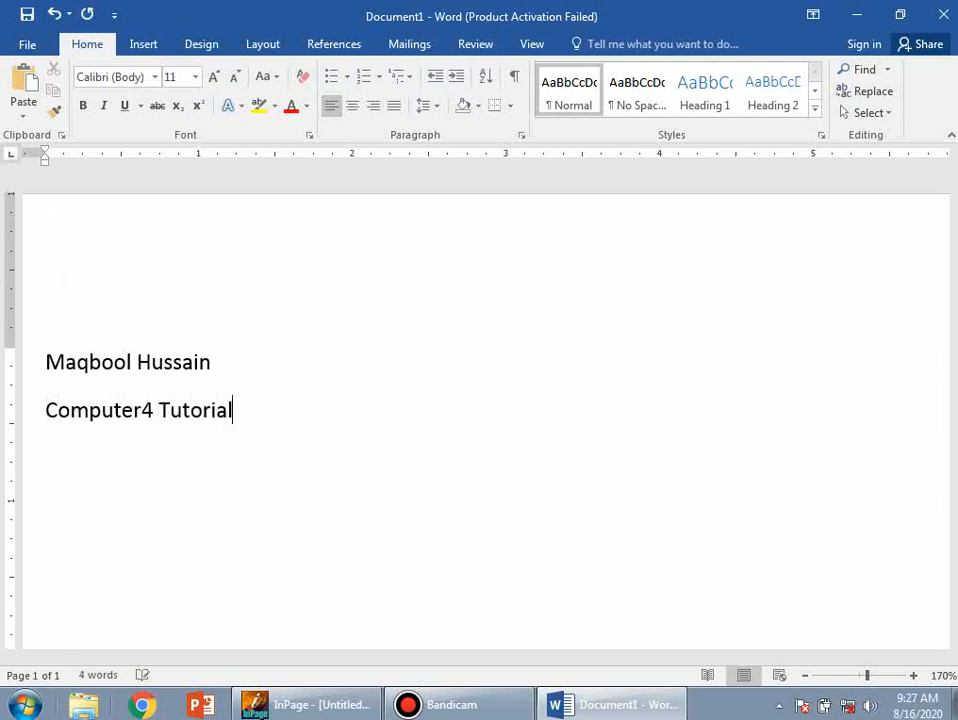
pyautogui.write(' Hub')
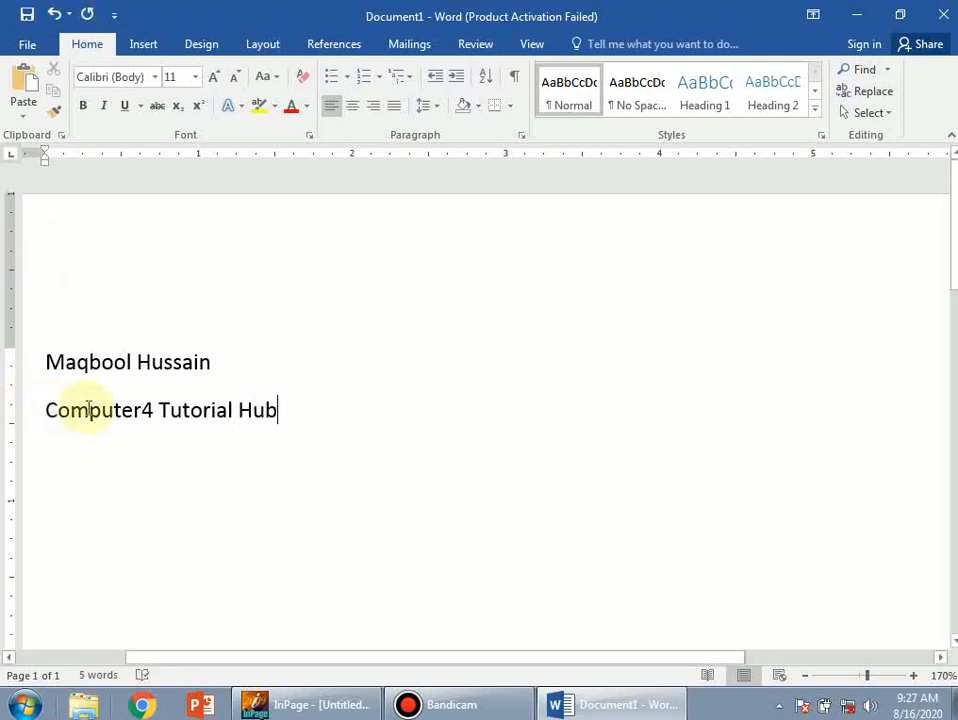
# Remove the stray 4 from 'Computer4' and return to the end of the name line
pyautogui.click(164, 410)
pyautogui.press('Left')
pyautogui.press('Left')
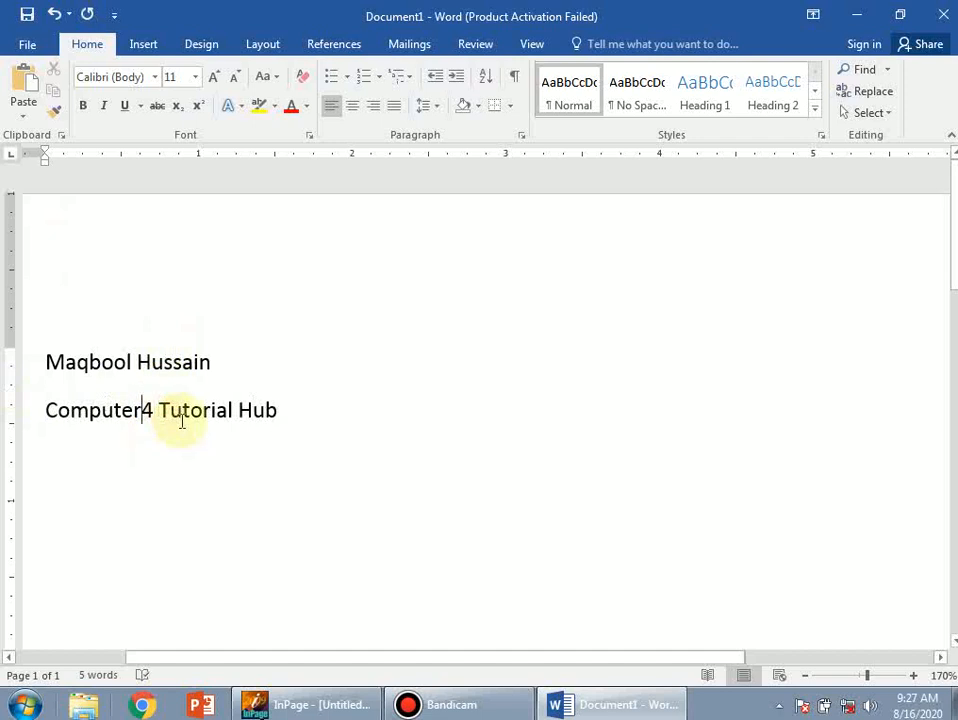
pyautogui.press('Delete')
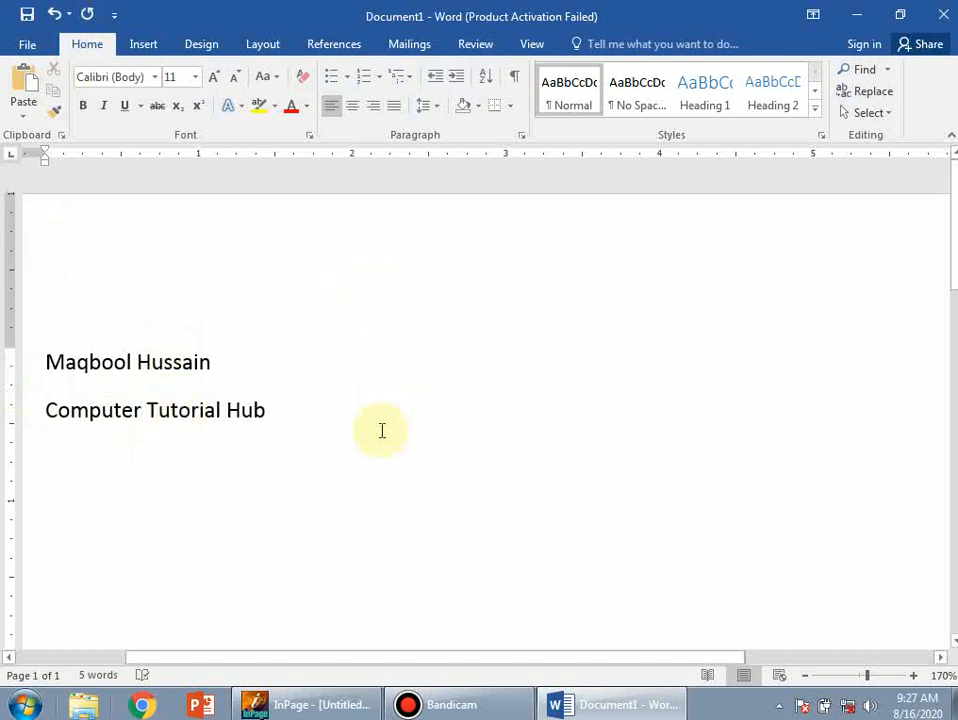
pyautogui.click(316, 361)
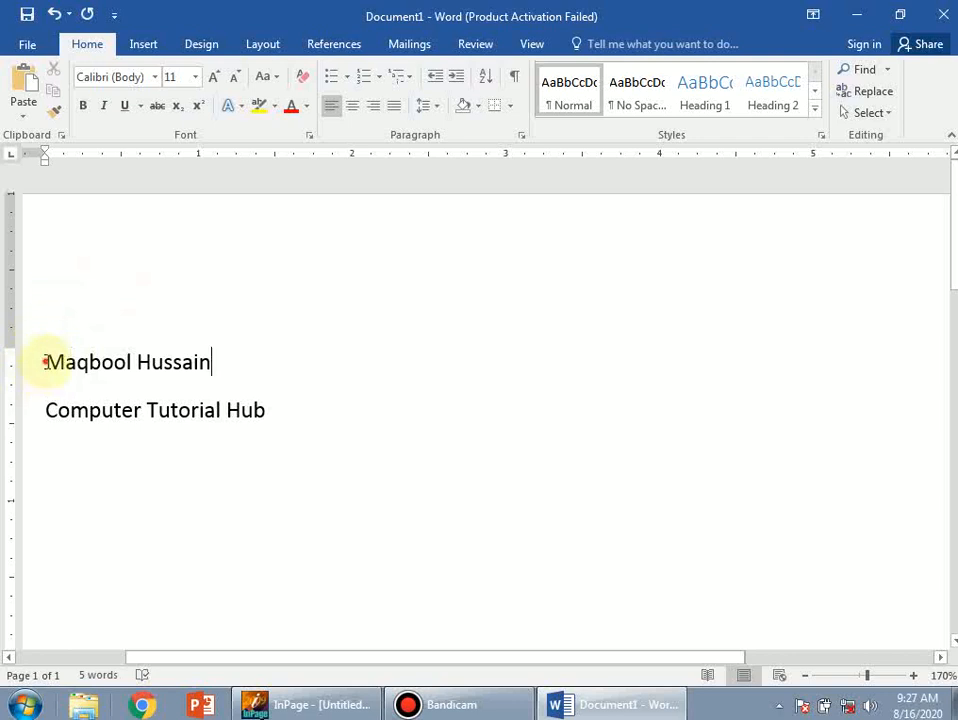
# Select the person's name on the first line, from its start to its end
pyautogui.click(45, 362)
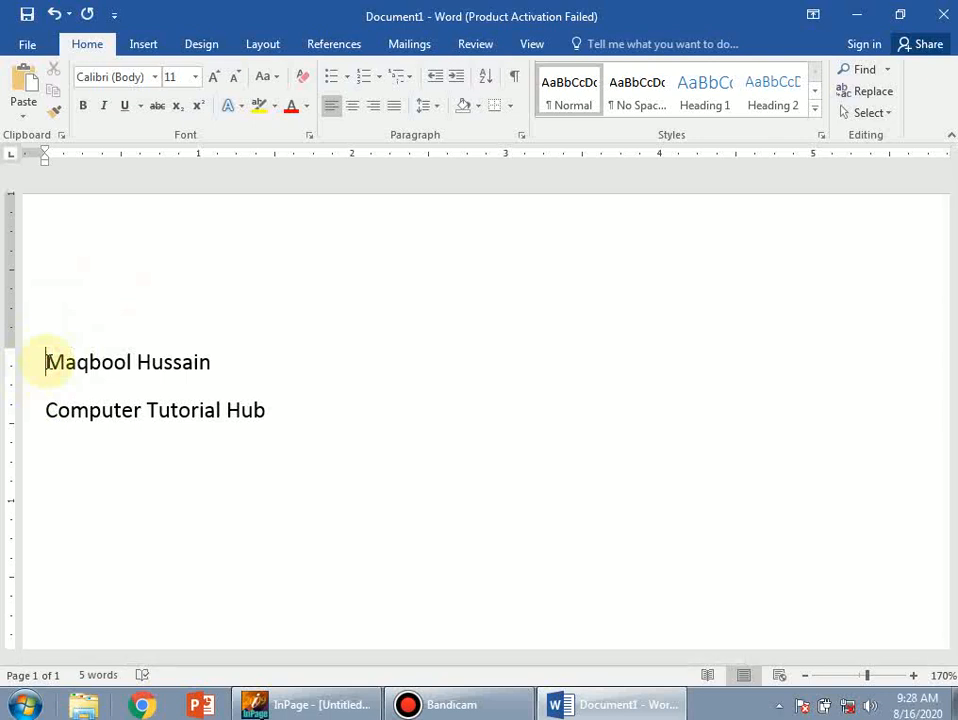
pyautogui.moveTo(45, 362); pyautogui.dragTo(68, 358)
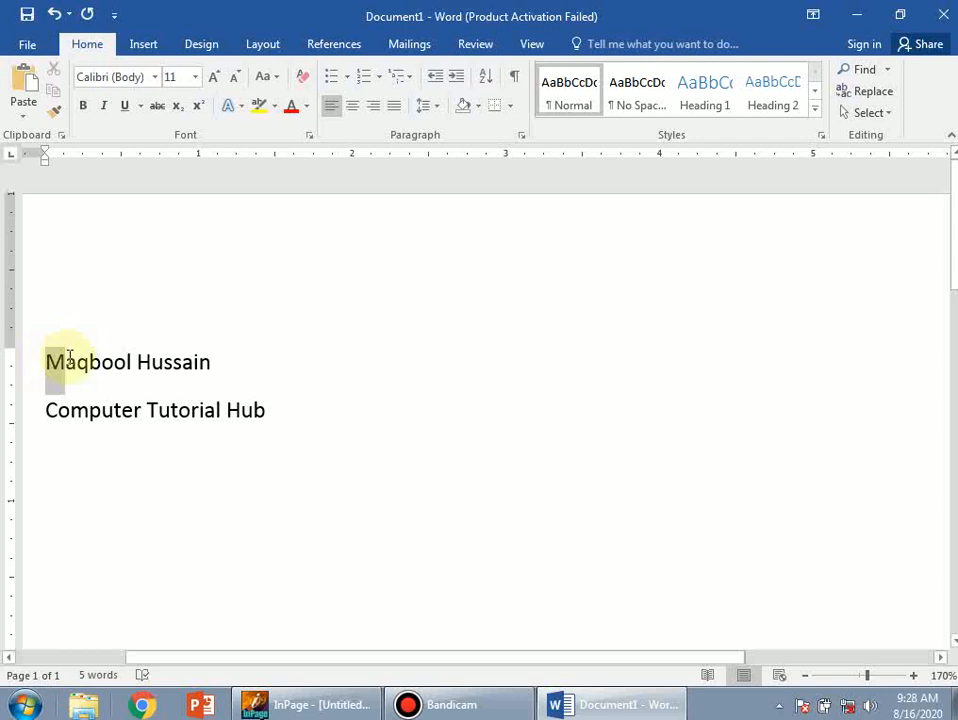
pyautogui.moveTo(71, 356); pyautogui.dragTo(180, 370)
pyautogui.hotkey('ctrl', 'c')
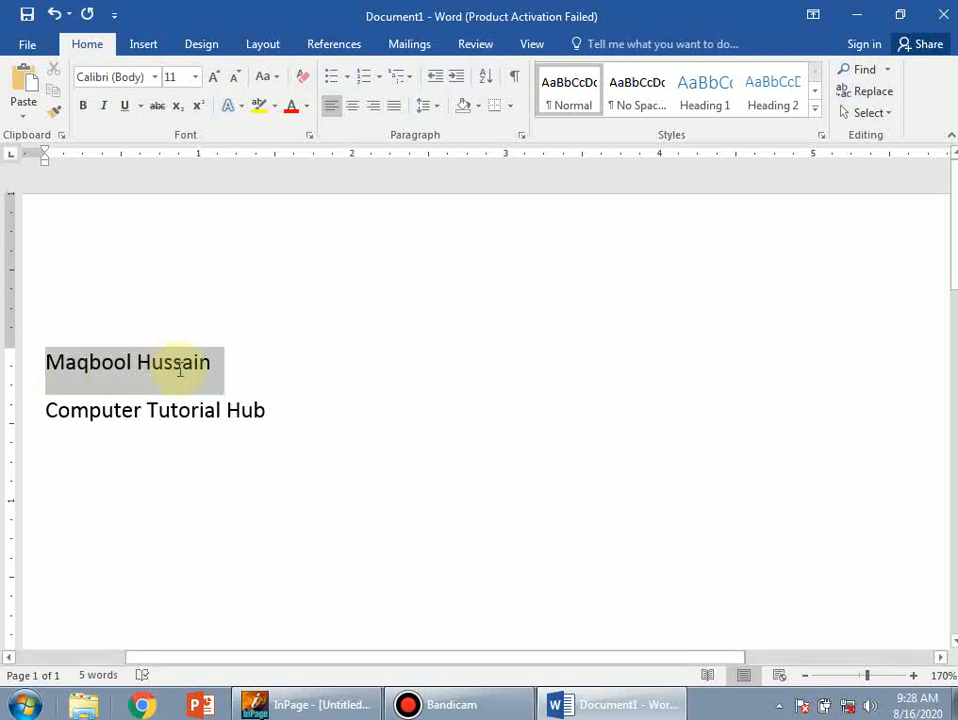
pyautogui.moveTo(180, 370); pyautogui.dragTo(182, 370)
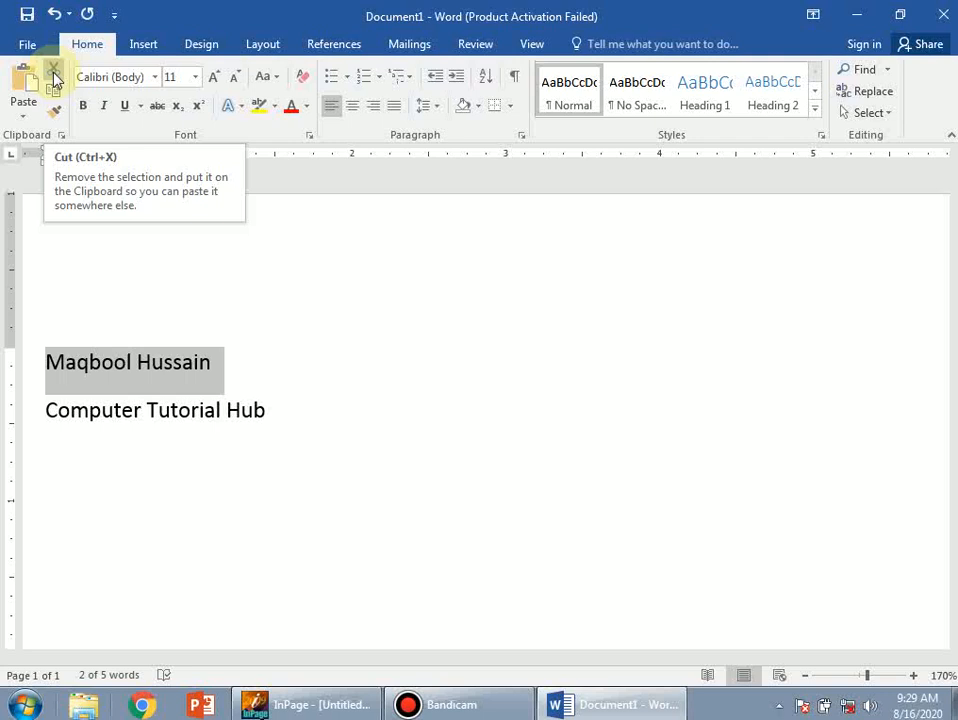
# Cut the name line and add an empty line after 'Computer Tutorial Hub'
pyautogui.click(54, 78)
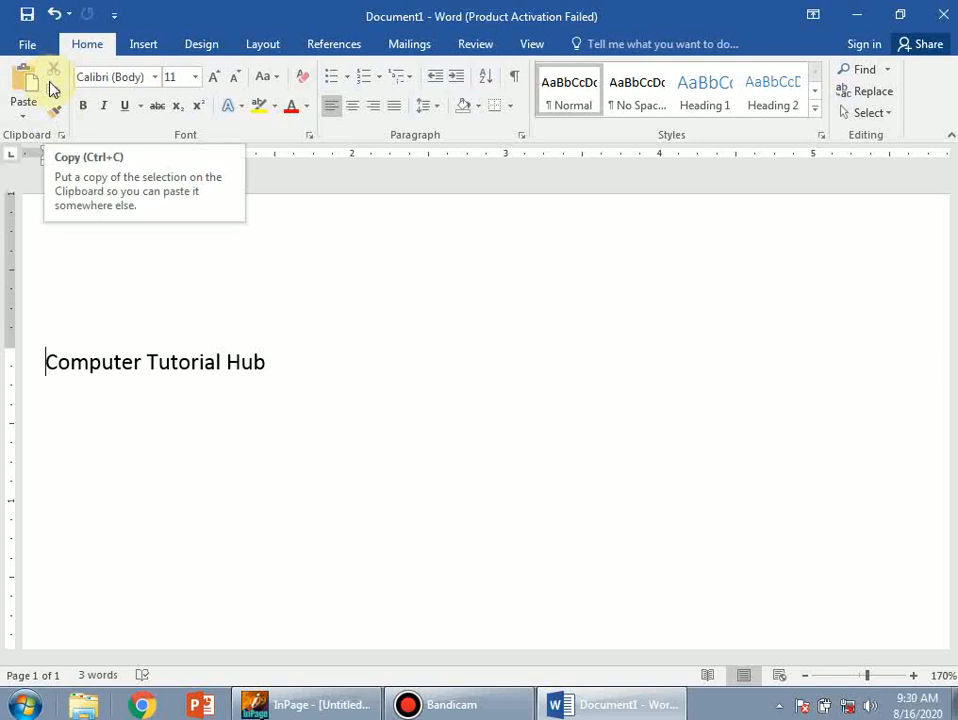
pyautogui.click(280, 362)
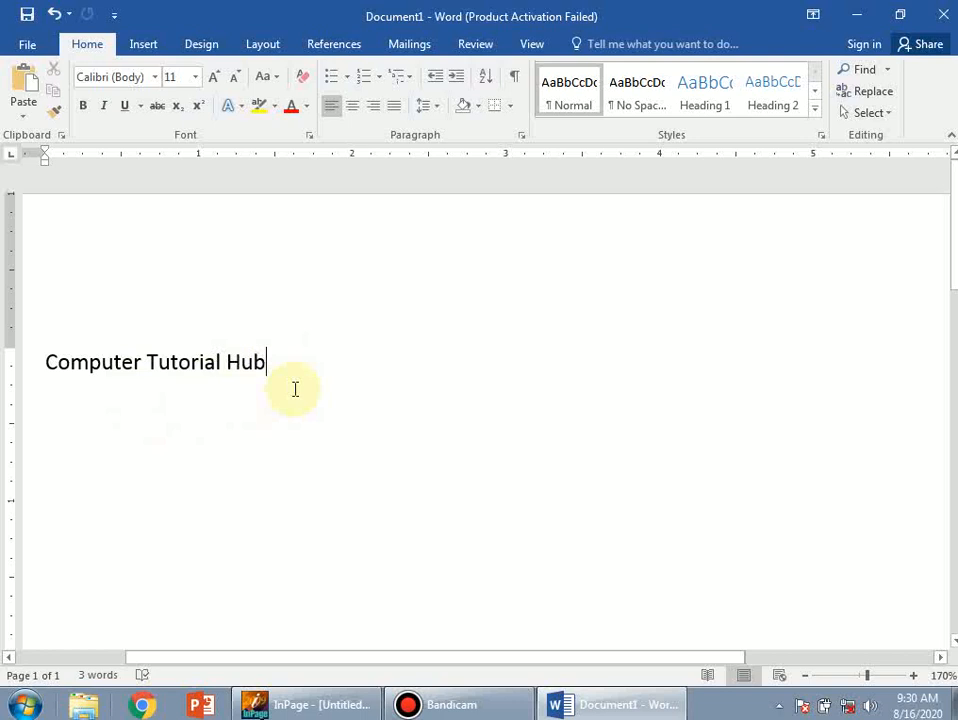
pyautogui.press('Return')
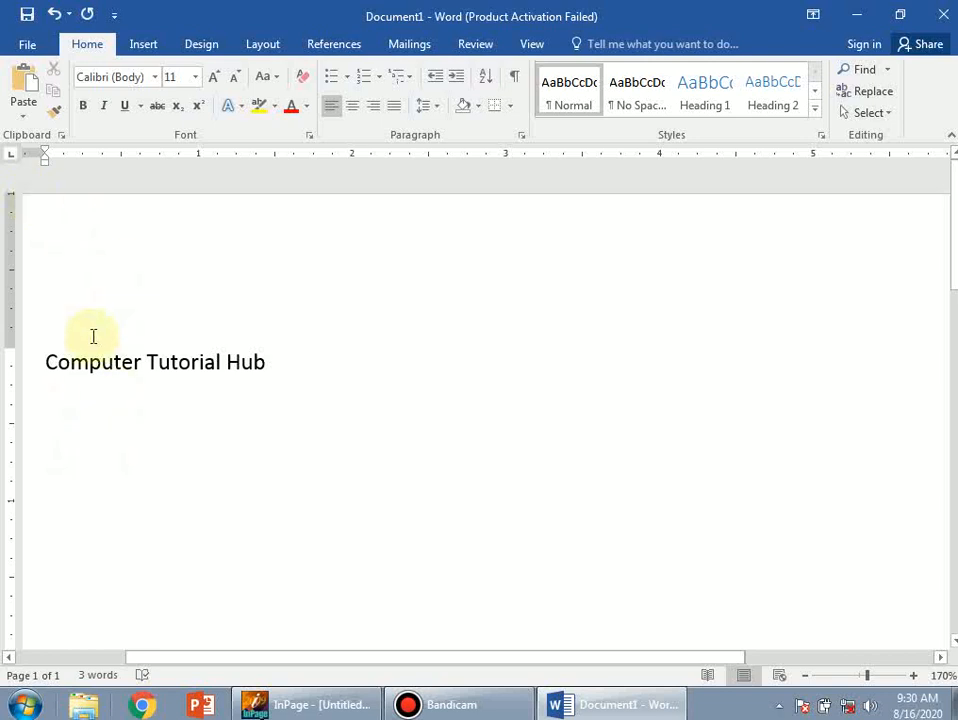
# Paste the cut name four times below 'Computer Tutorial Hub', then select all four lines
pyautogui.click(25, 106)
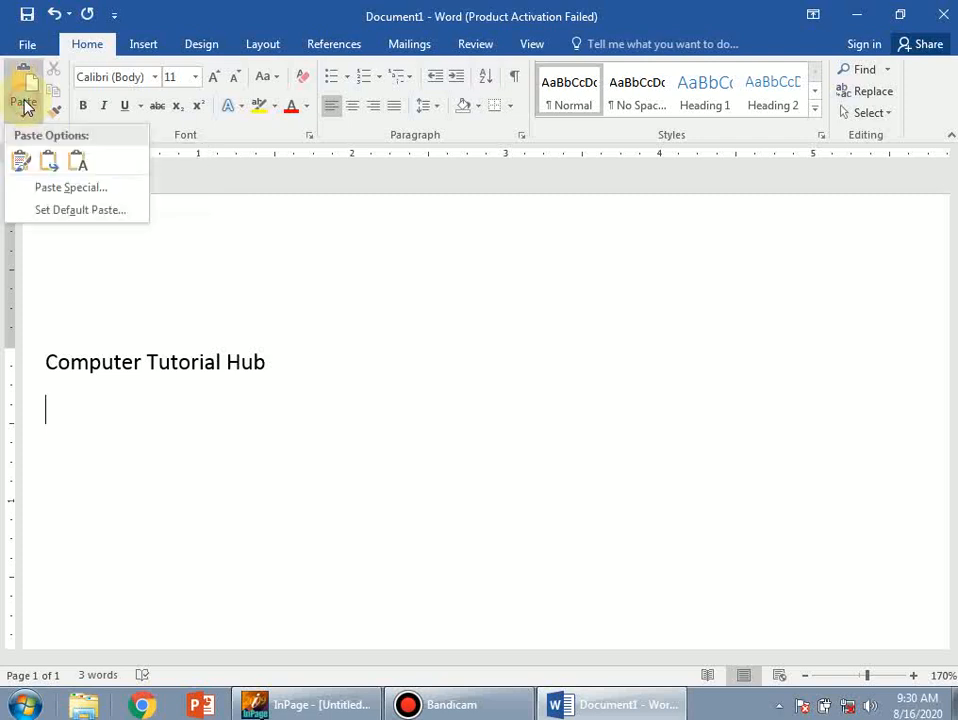
pyautogui.click(25, 88)
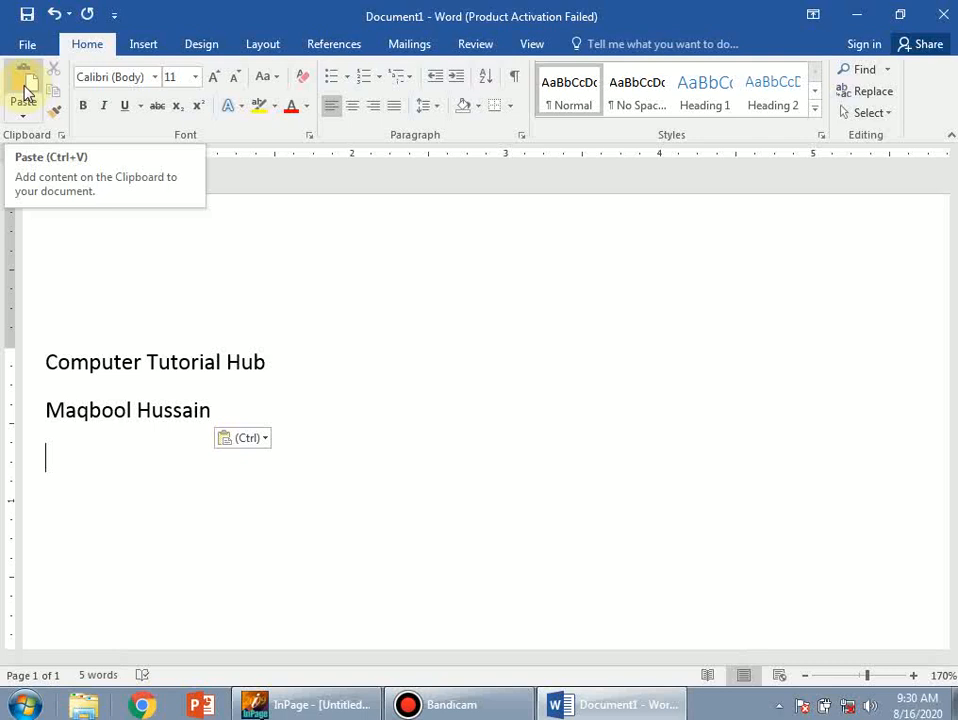
pyautogui.click(25, 90)
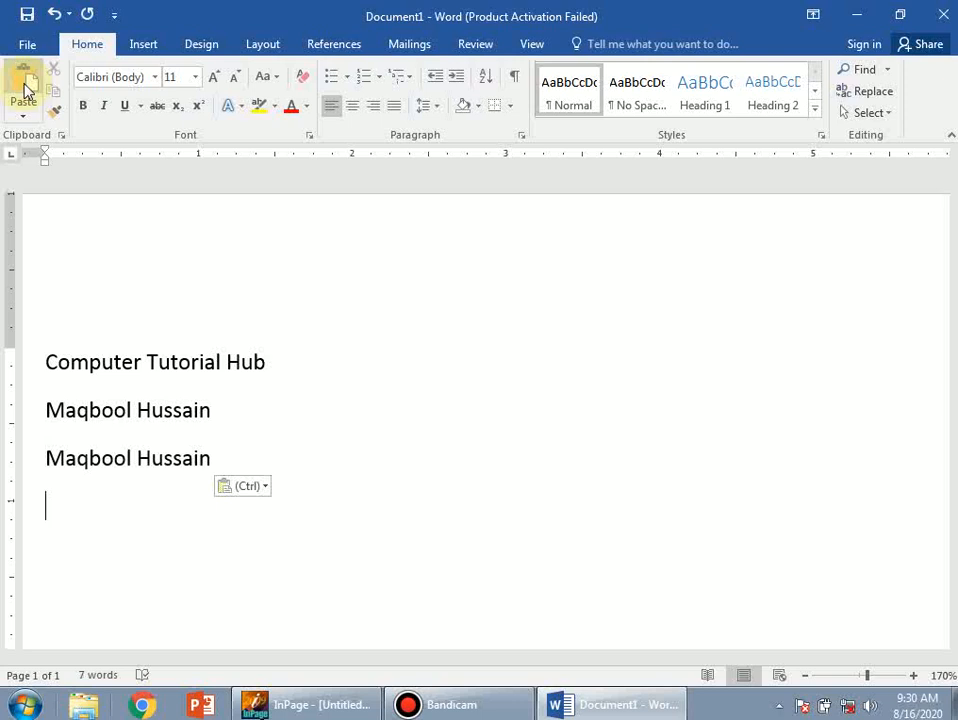
pyautogui.click(25, 90)
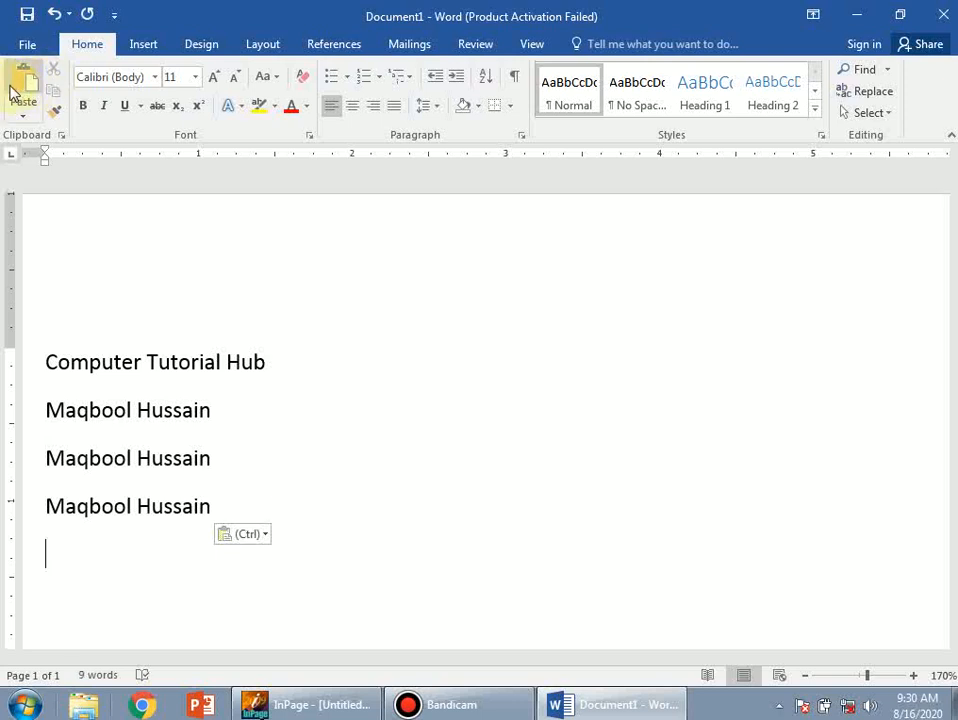
pyautogui.click(14, 90)
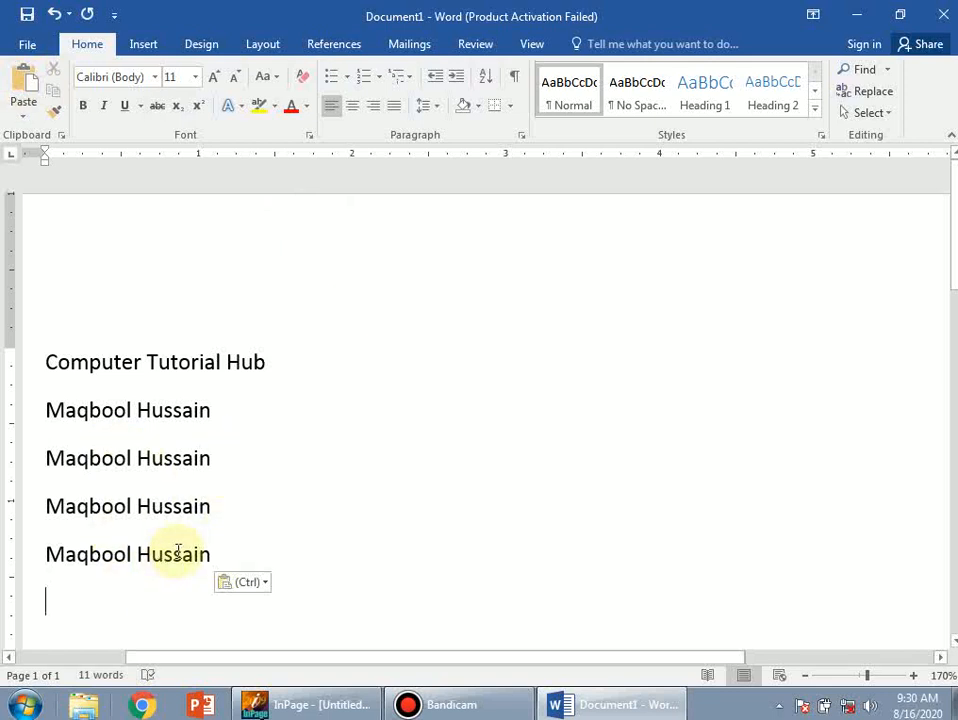
pyautogui.moveTo(242, 550); pyautogui.dragTo(73, 398)
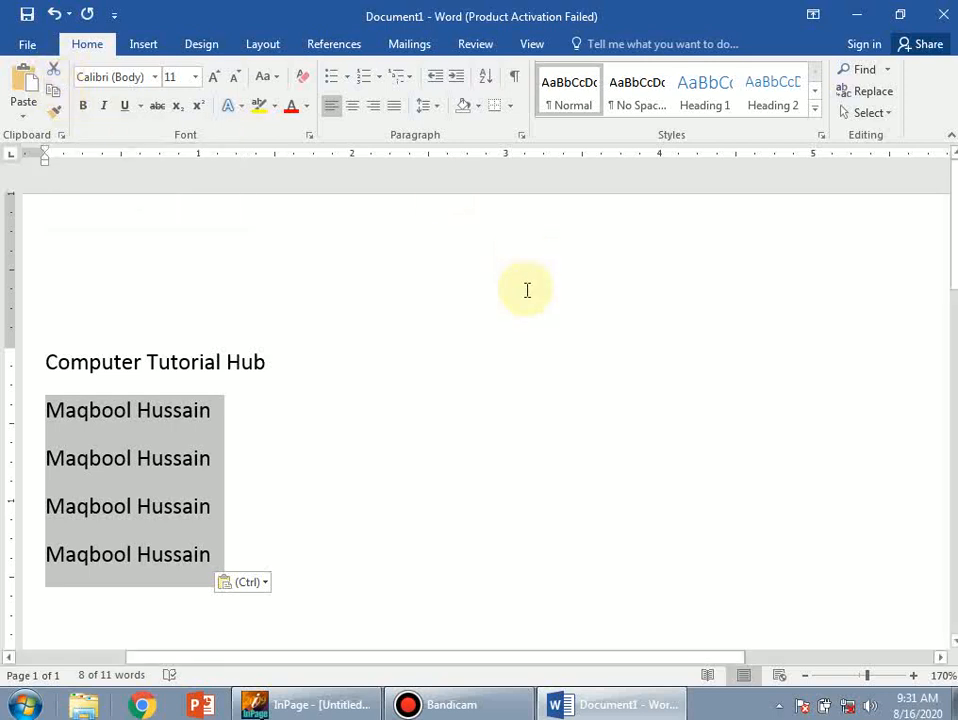
# Delete the four selected name lines
pyautogui.press('Delete')
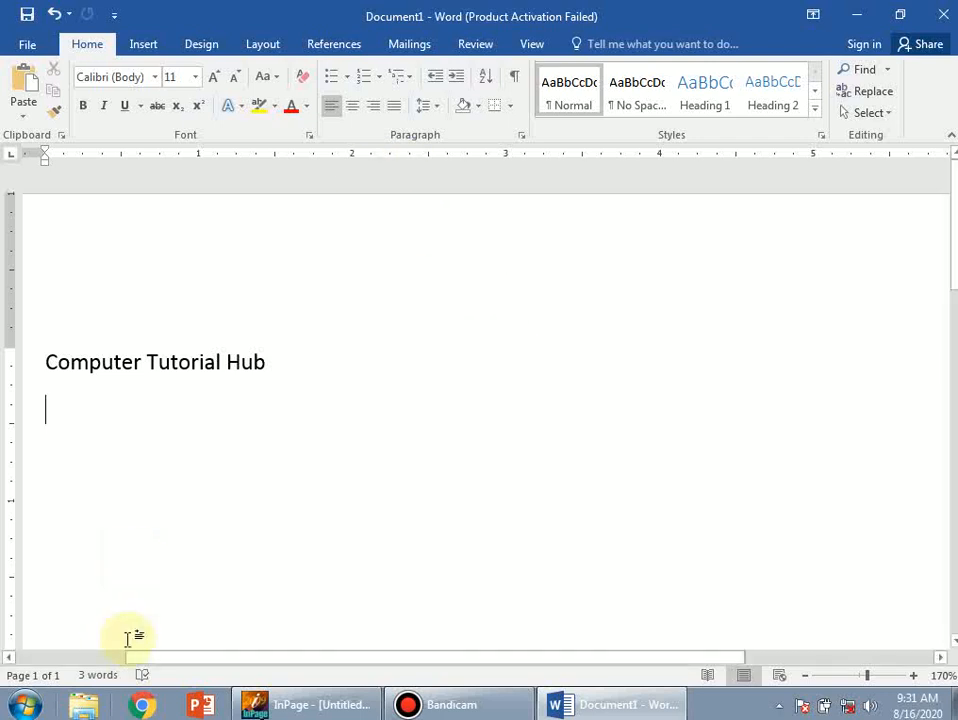
# Select 'Computer Tutorial Hub' and copy it to the clipboard
pyautogui.moveTo(287, 363); pyautogui.dragTo(71, 364)
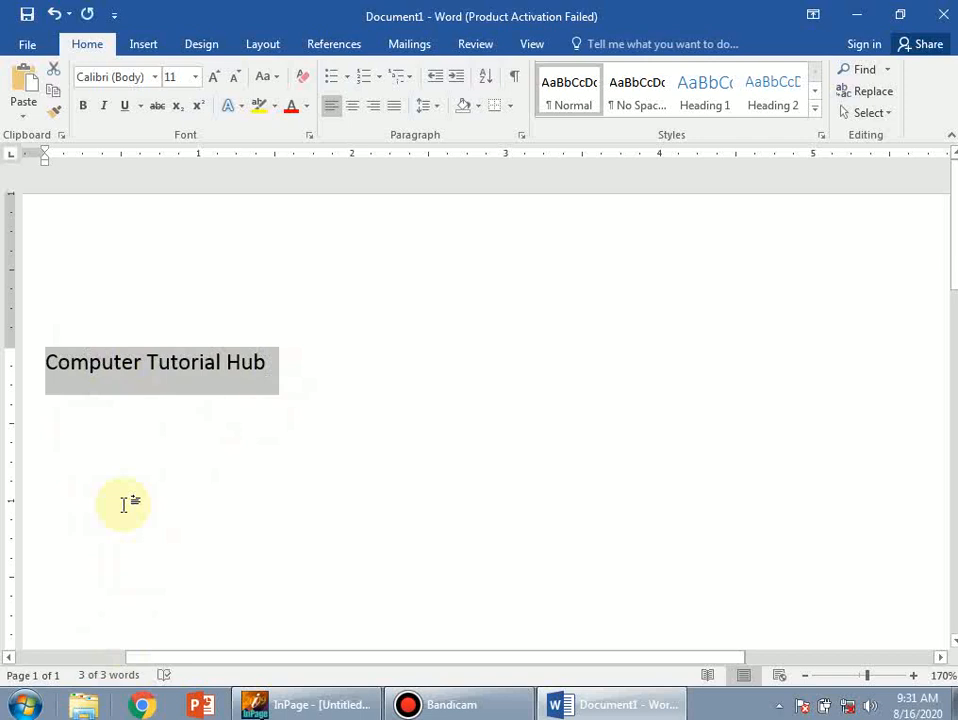
pyautogui.click(54, 98)
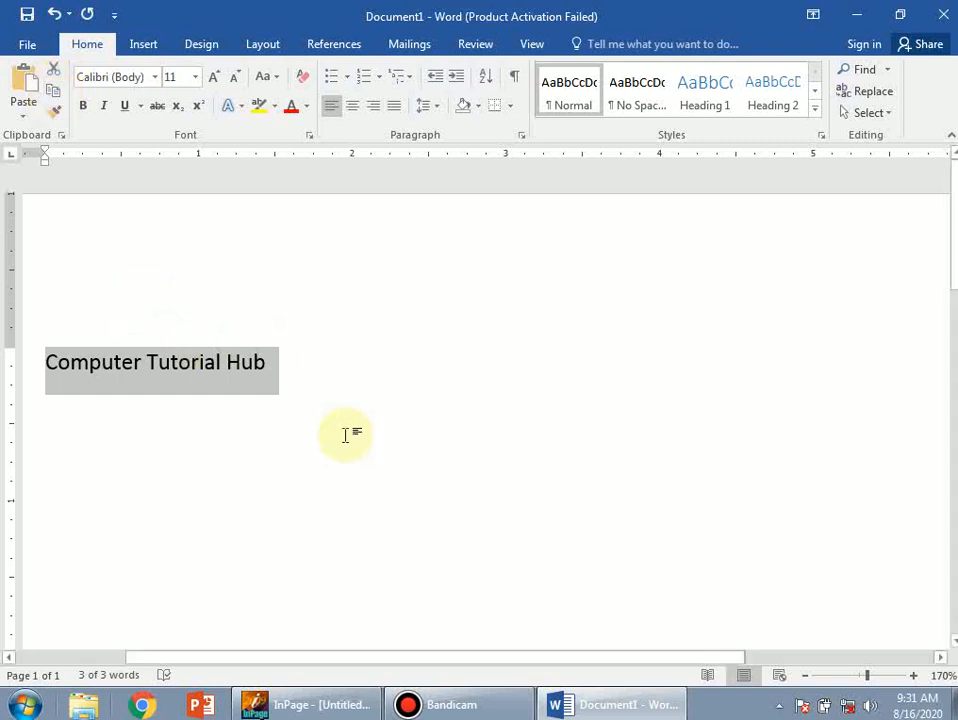
# Paste a second 'Computer Tutorial Hub' after Hub, then copy the doubled line
pyautogui.click(269, 395)
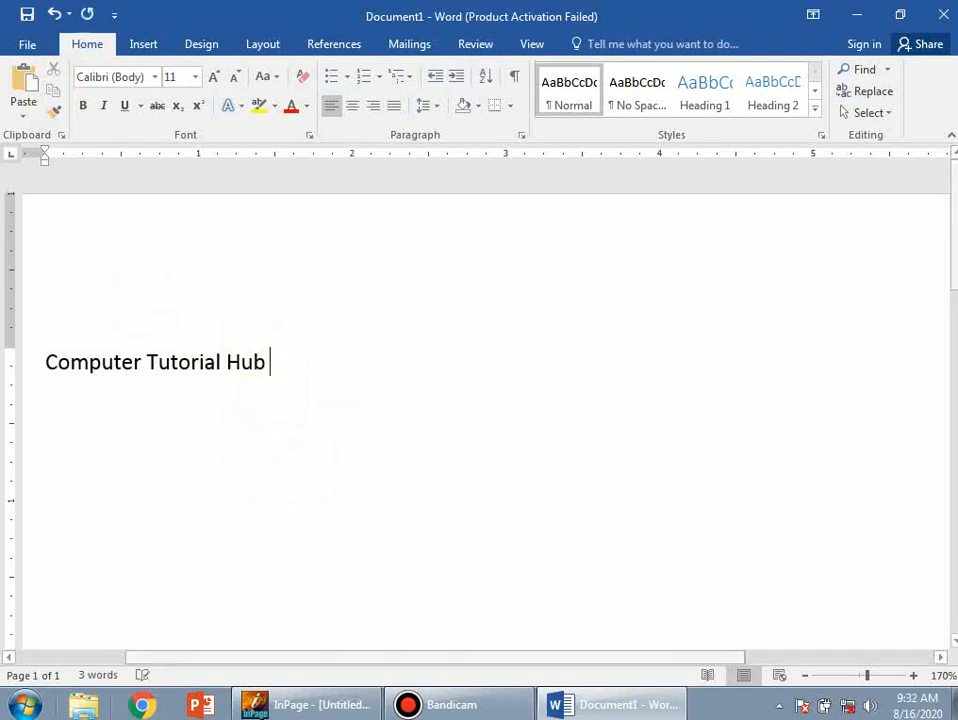
pyautogui.click(25, 80)
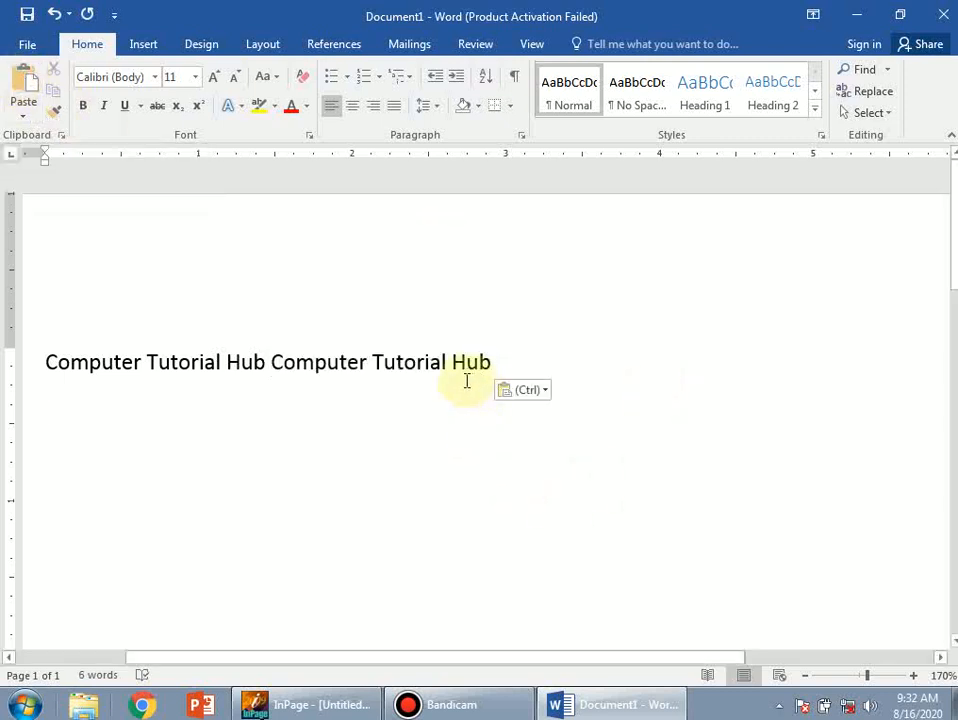
pyautogui.moveTo(45, 362); pyautogui.dragTo(512, 366)
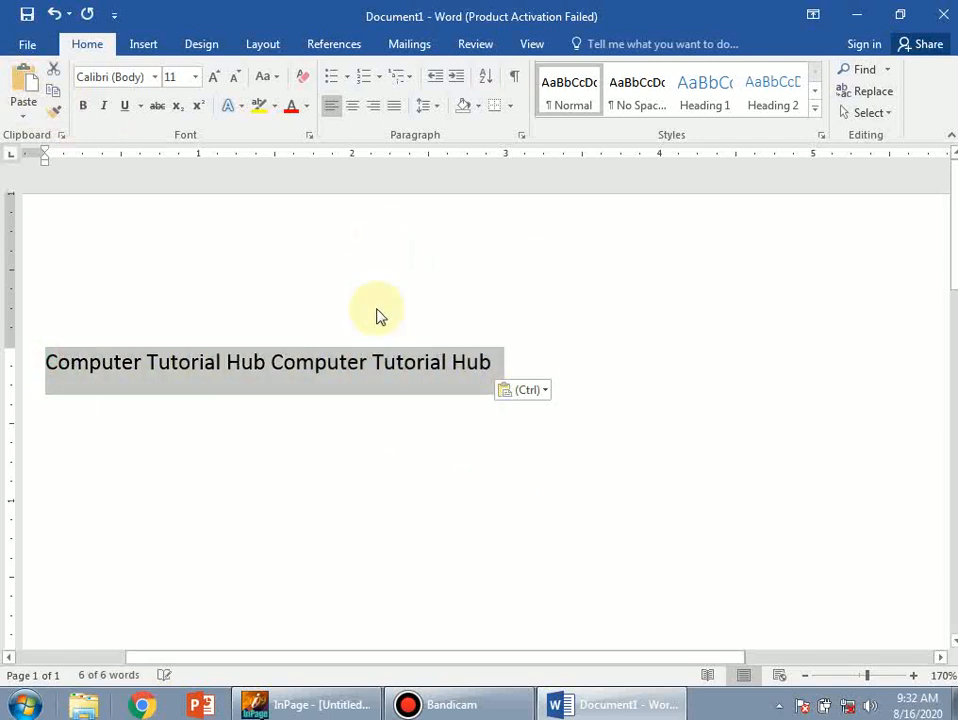
pyautogui.click(53, 90)
# Paste the doubled line three more times on the lines below
pyautogui.click(75, 421)
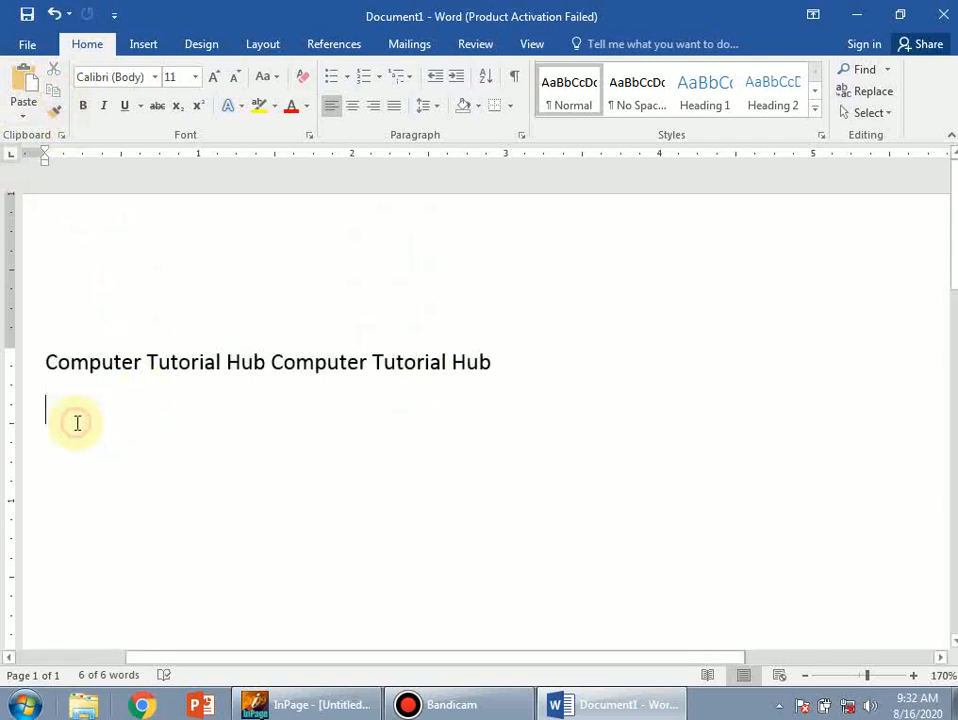
pyautogui.click(24, 86)
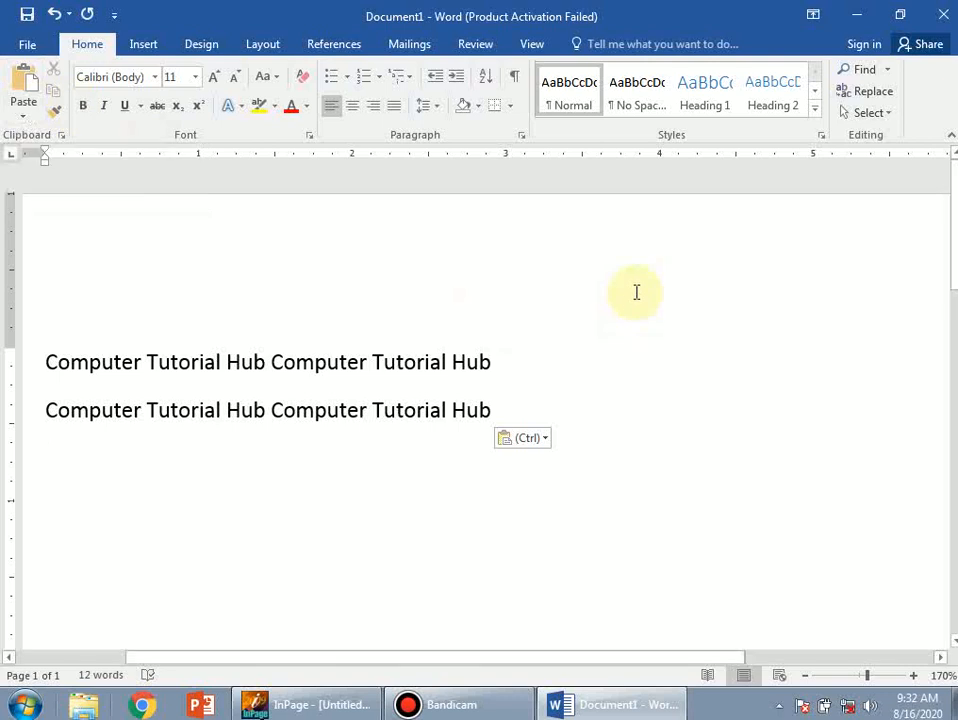
pyautogui.hotkey('ctrl', 'v')
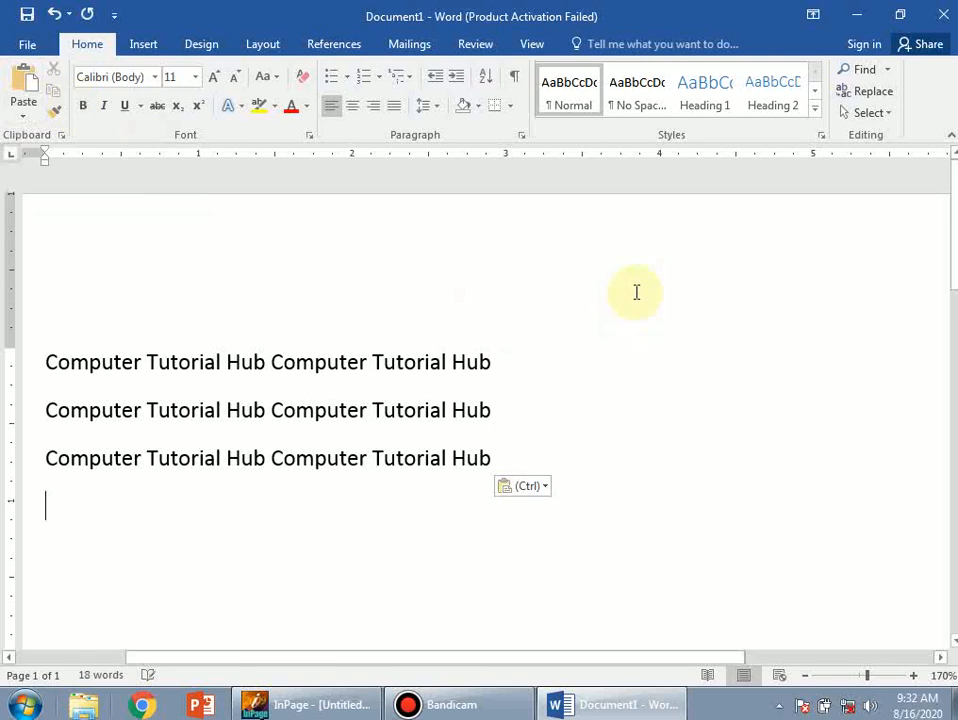
pyautogui.hotkey('ctrl', 'v')
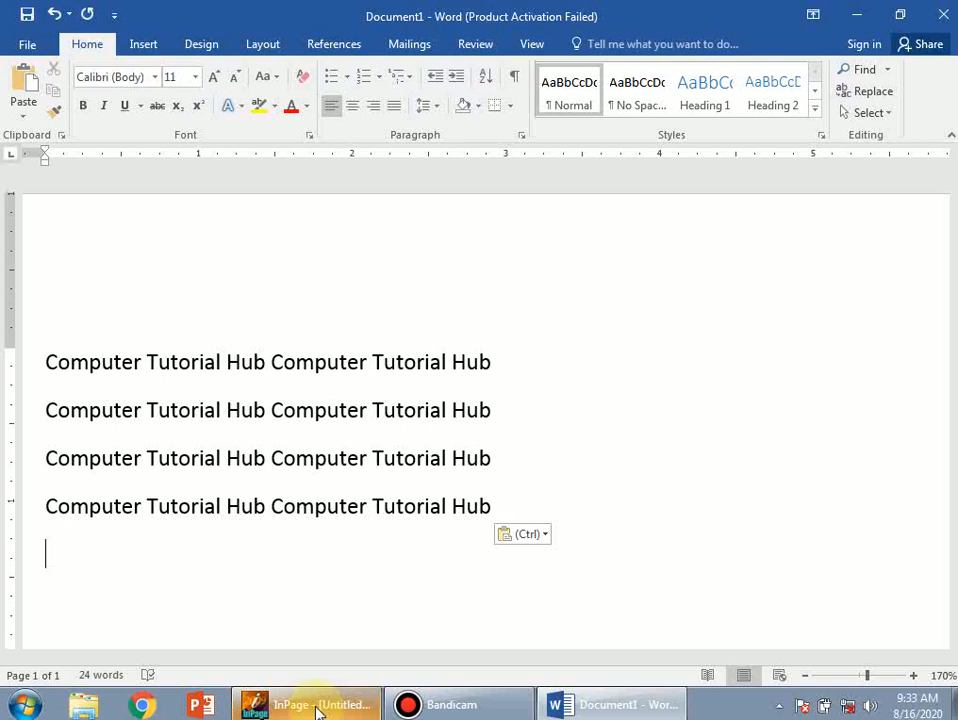
# Switch to InPage and delete the Urdu name text box, leaving Untitled-2 blank
pyautogui.click(318, 708)
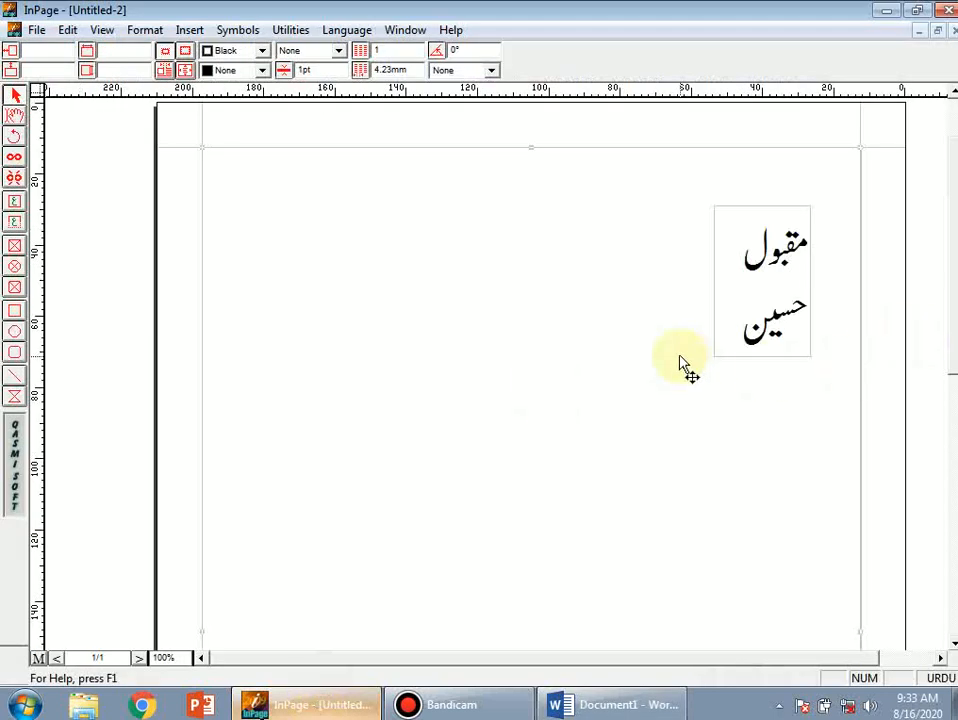
pyautogui.click(738, 358)
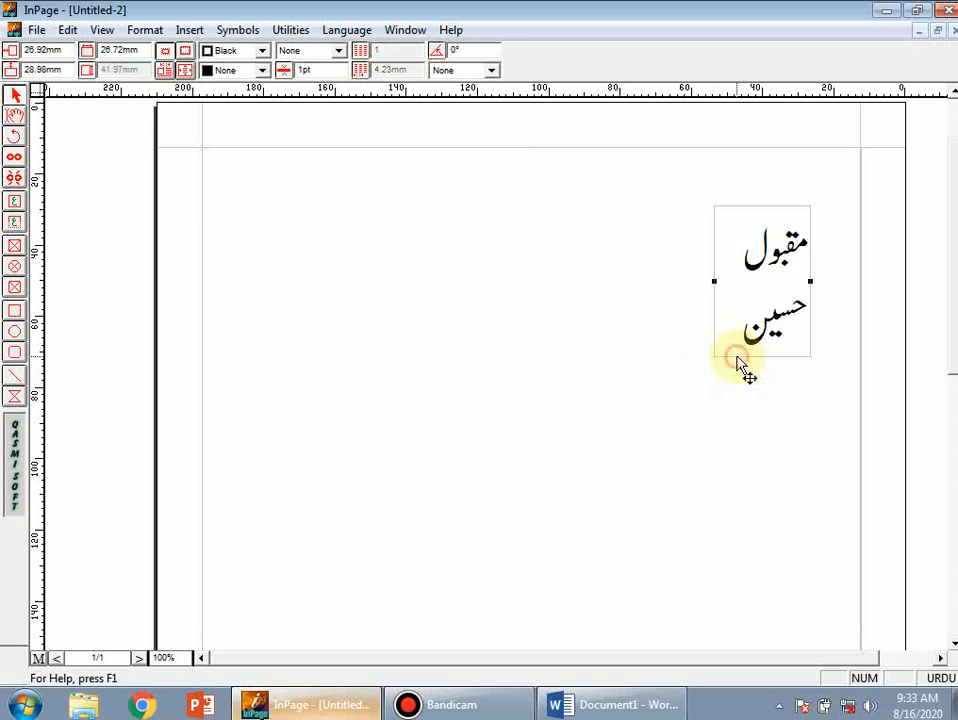
pyautogui.press('Delete')
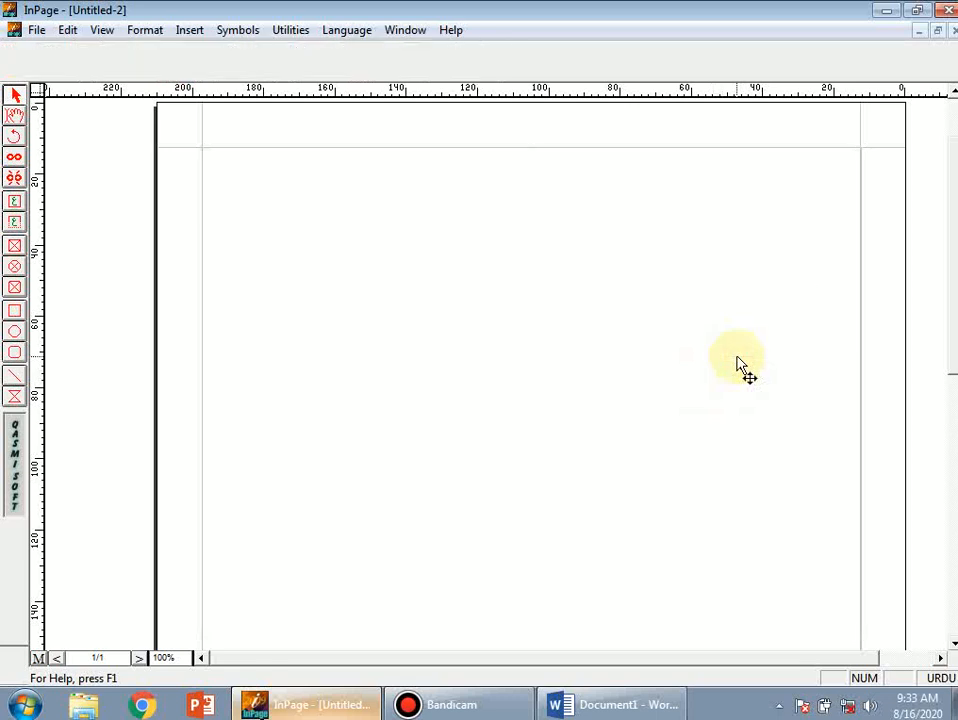
pyautogui.click(16, 223)
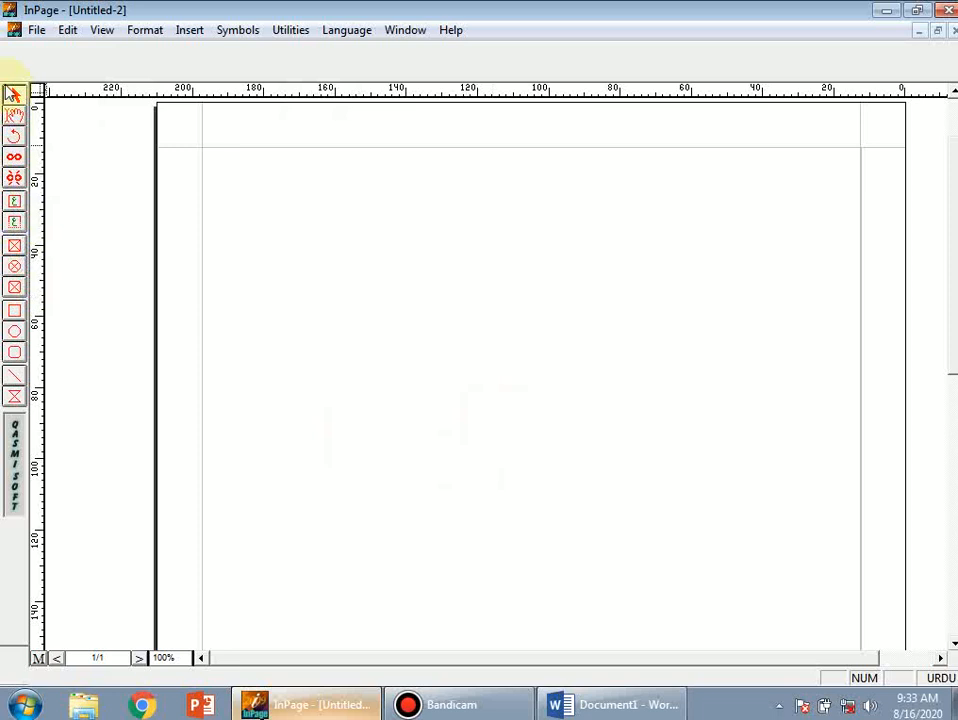
# Draw a text frame at the page's upper right, type the two-word Urdu name, and select it
pyautogui.click(14, 224)
pyautogui.moveTo(828, 224)
pyautogui.mouseDown()
pyautogui.moveTo(768, 257)
pyautogui.moveTo(602, 287)
pyautogui.mouseUp()
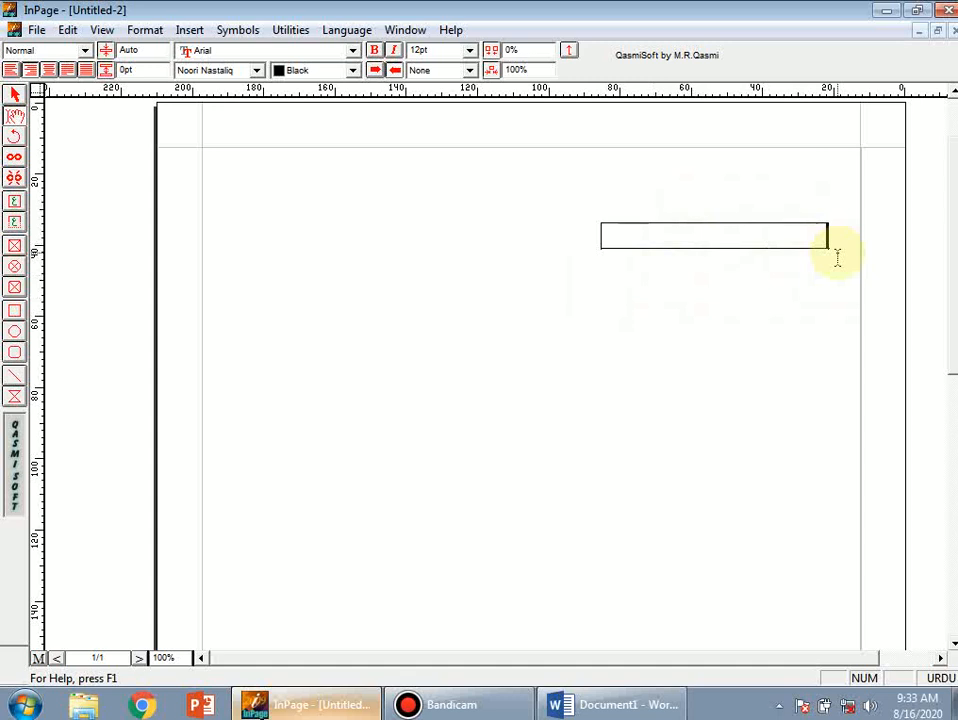
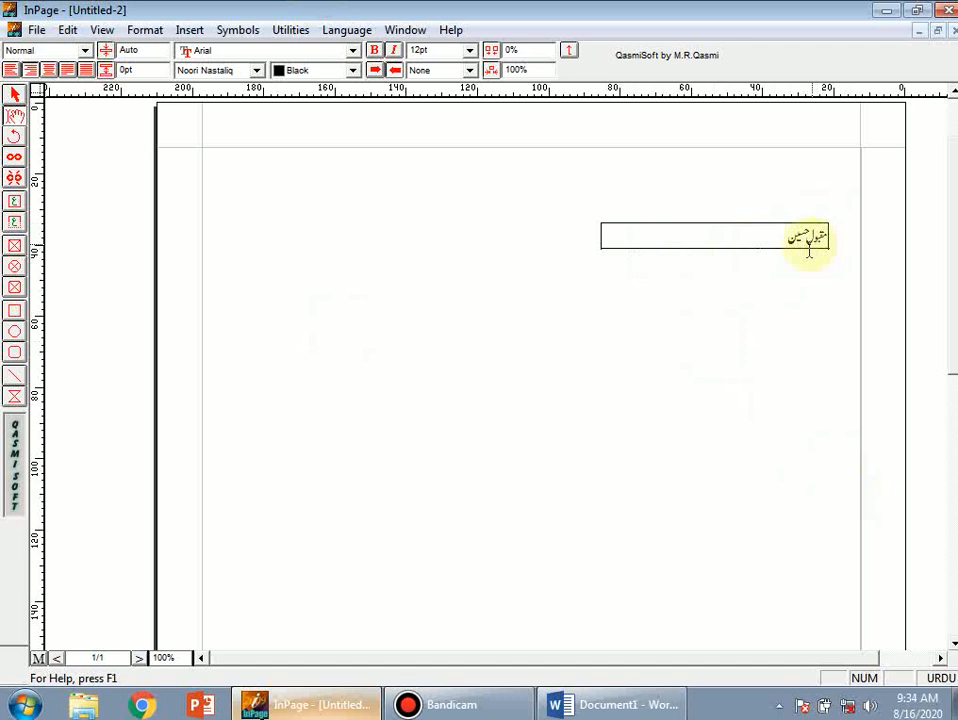
pyautogui.moveTo(782, 236); pyautogui.dragTo(826, 232)
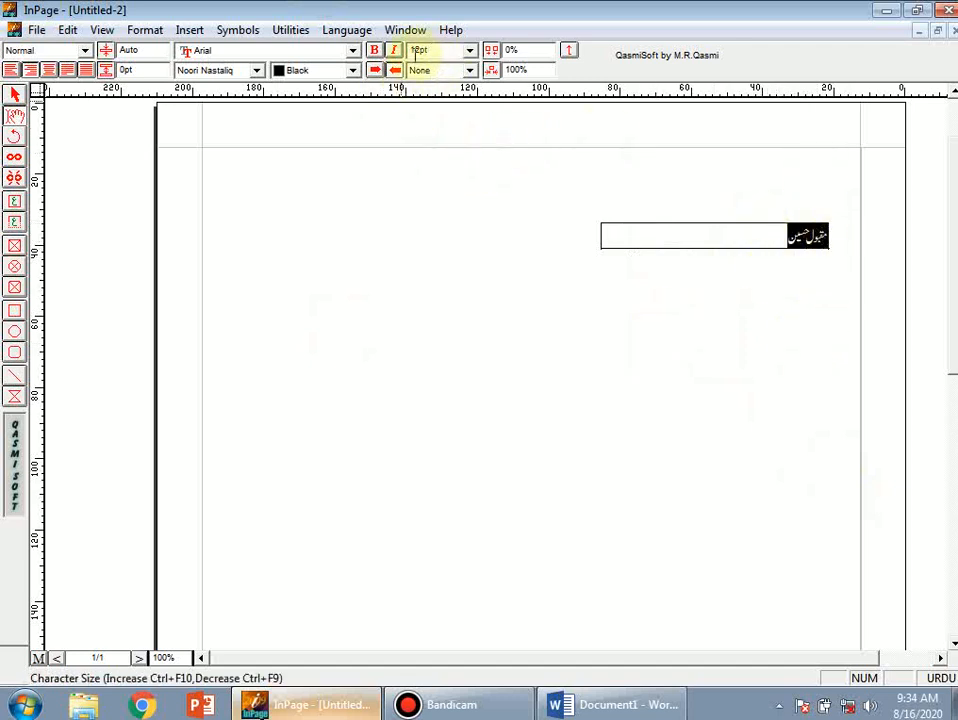
# Enlarge the Urdu name from 36 pt to 48 pt in the InPage font size list, then deselect it
pyautogui.click(470, 50)
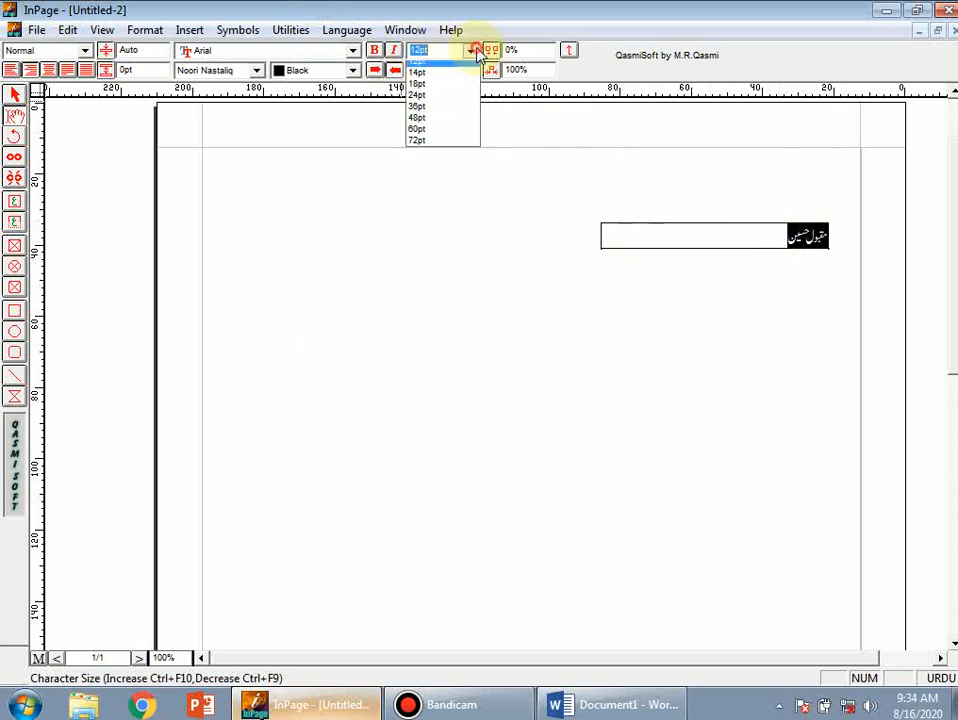
pyautogui.click(434, 136)
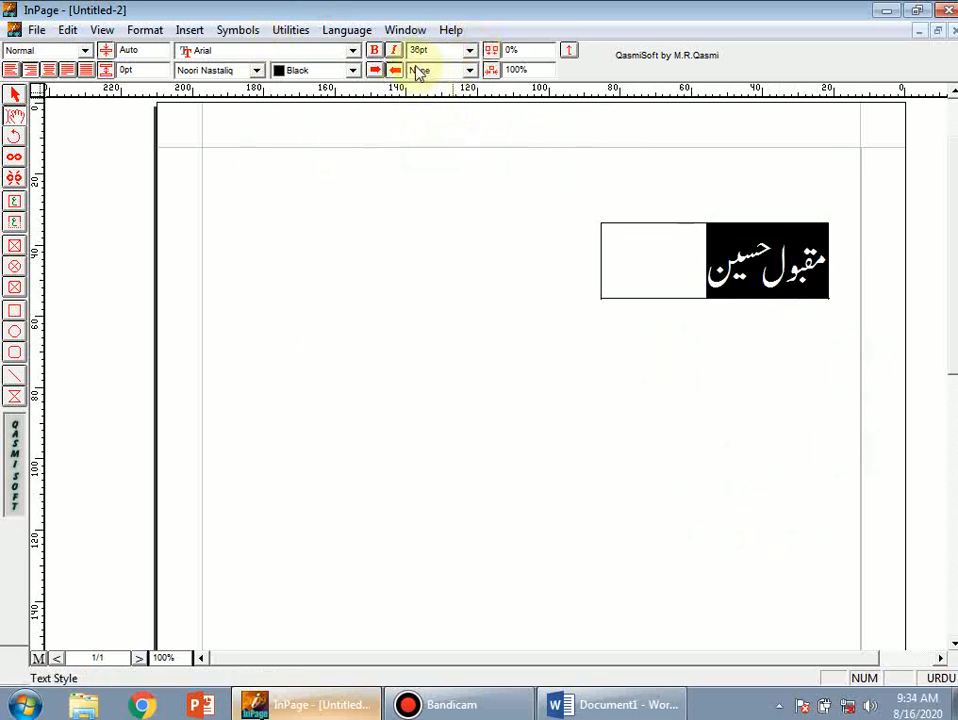
pyautogui.click(470, 50)
pyautogui.click(436, 146)
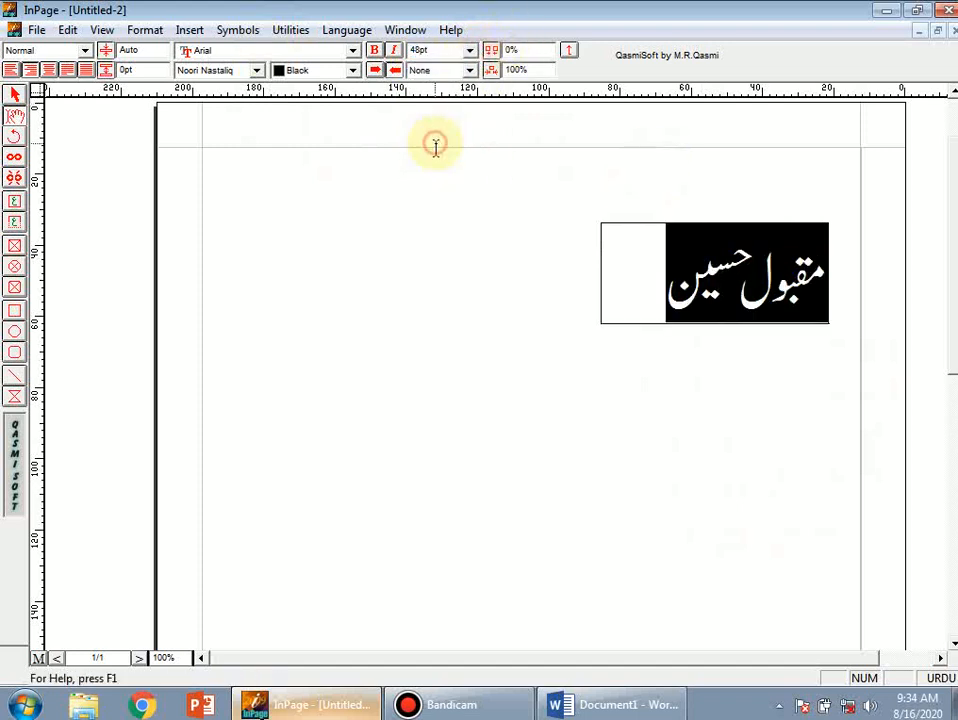
pyautogui.click(629, 479)
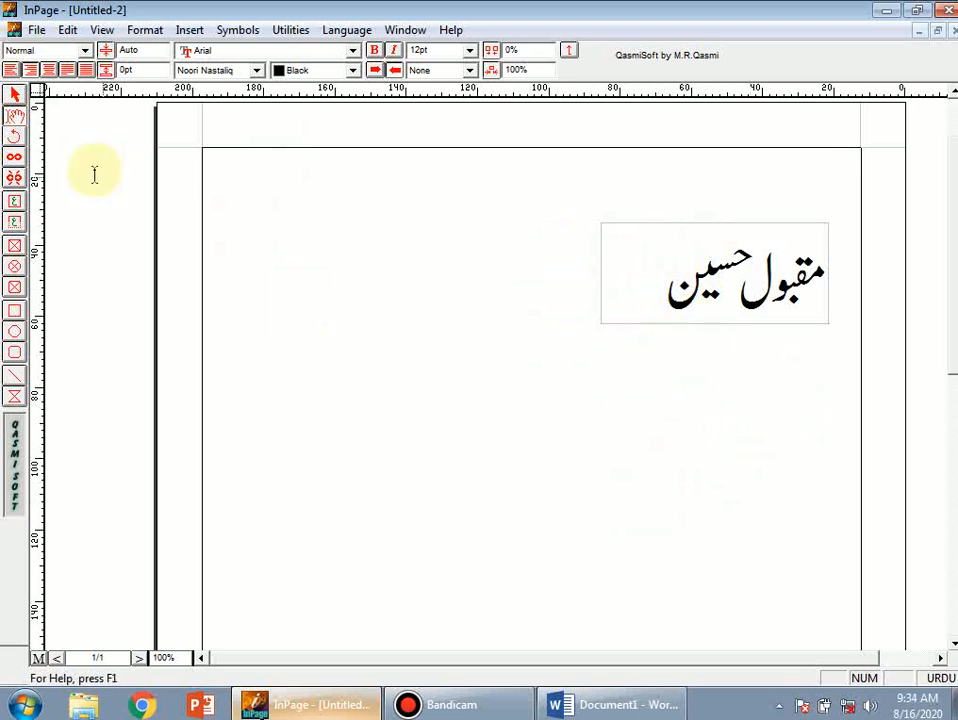
# Copy the InPage text box holding the Urdu name and return to the Word document
pyautogui.click(16, 96)
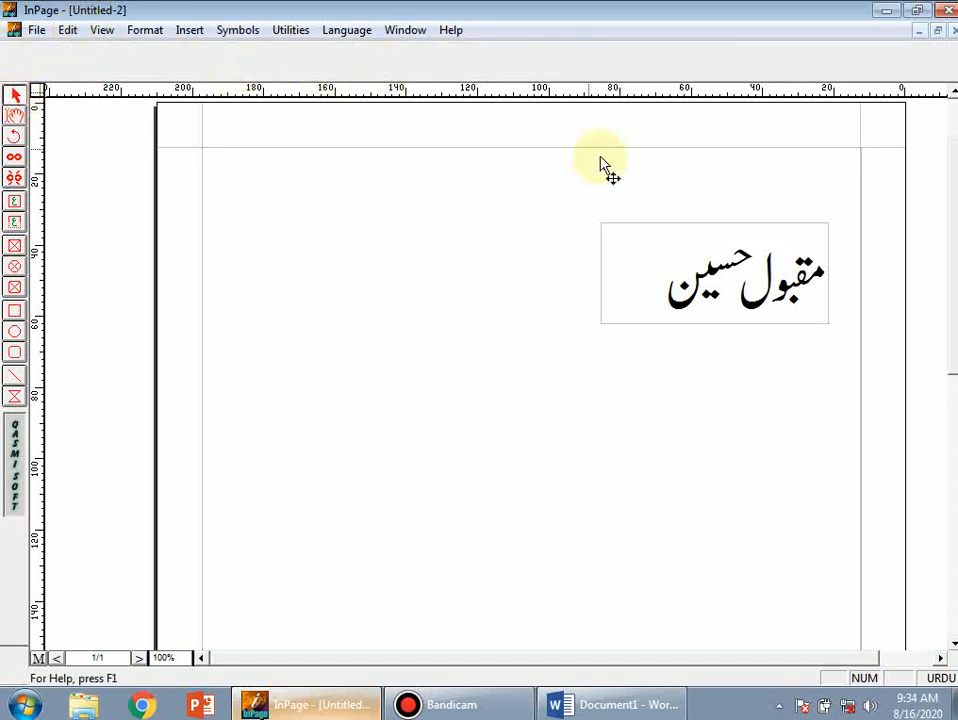
pyautogui.click(742, 326)
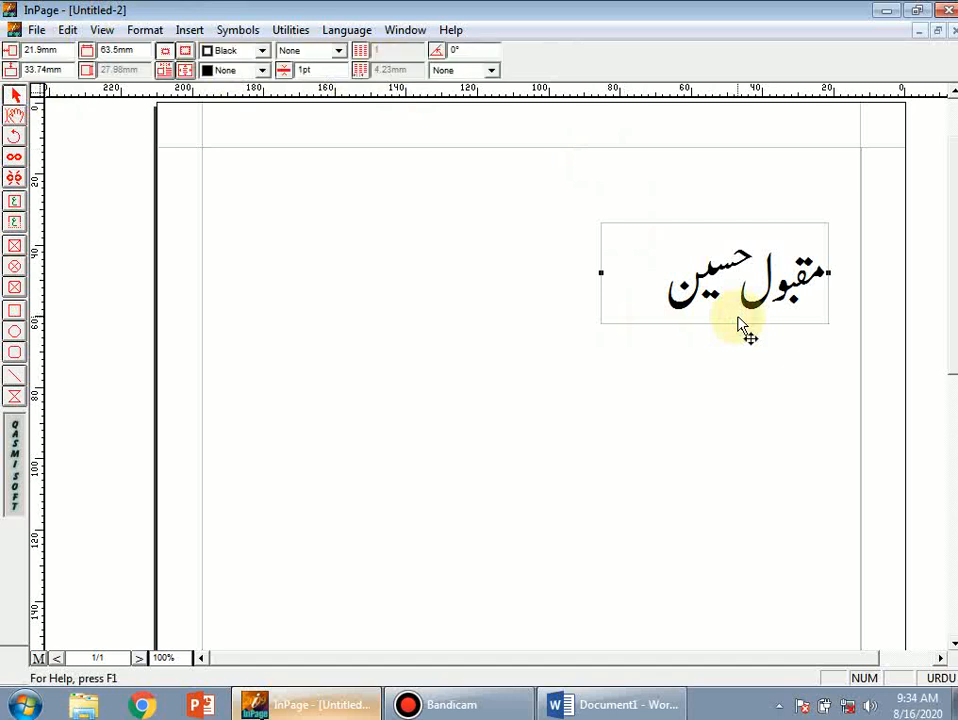
pyautogui.rightClick(740, 322)
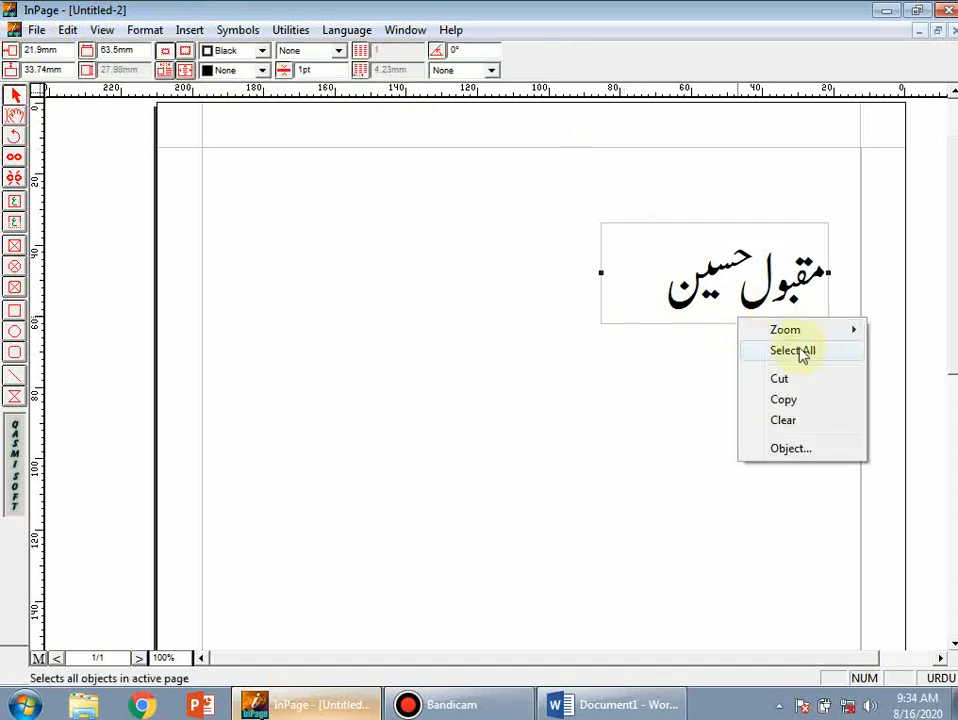
pyautogui.click(797, 402)
pyautogui.click(609, 706)
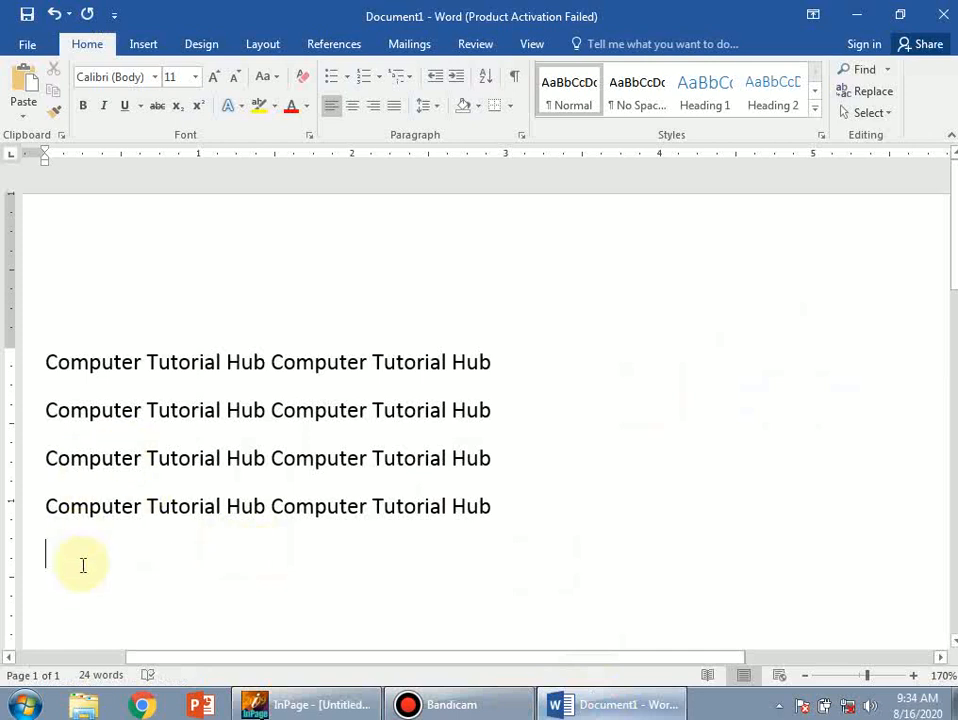
# Add a new line after line 2 and paste the Urdu name twice, which produces garbled text
pyautogui.click(507, 414)
pyautogui.press('Return')
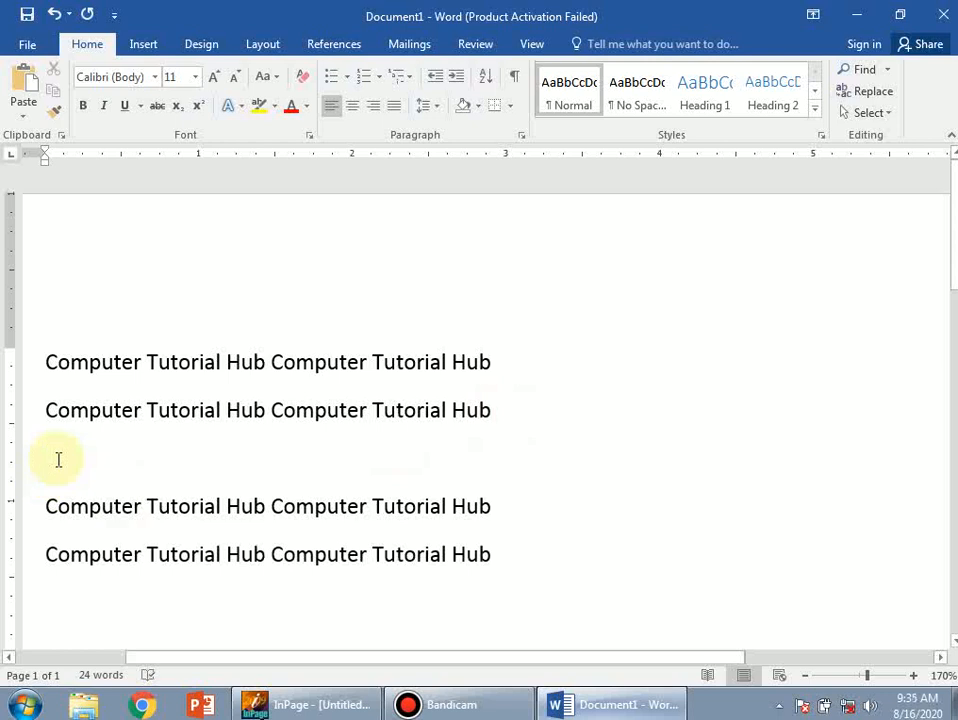
pyautogui.click(27, 87)
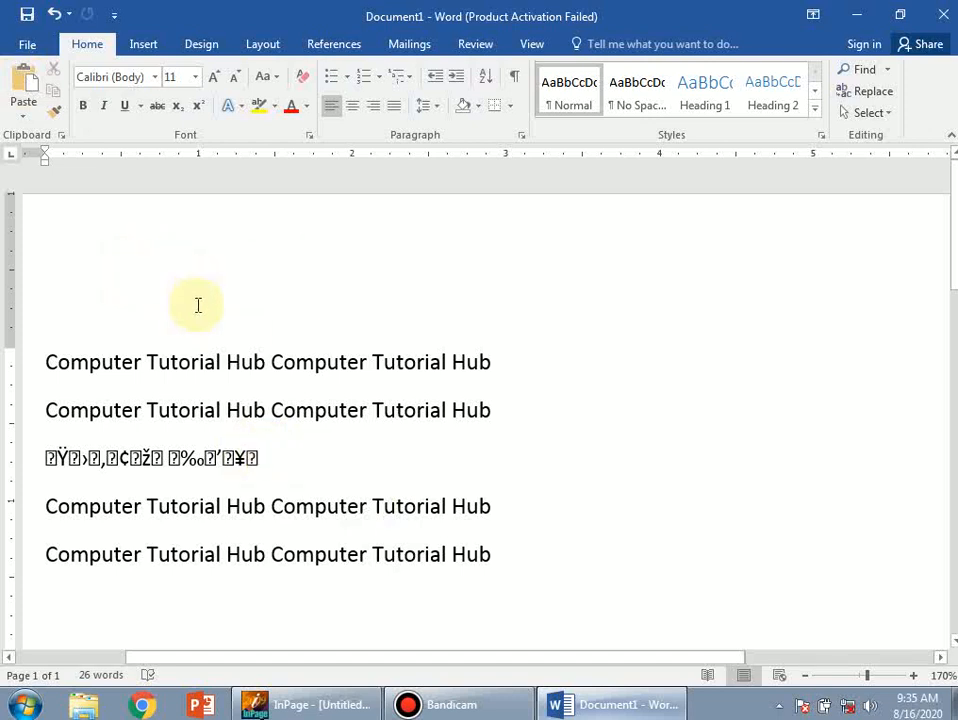
pyautogui.press('Return')
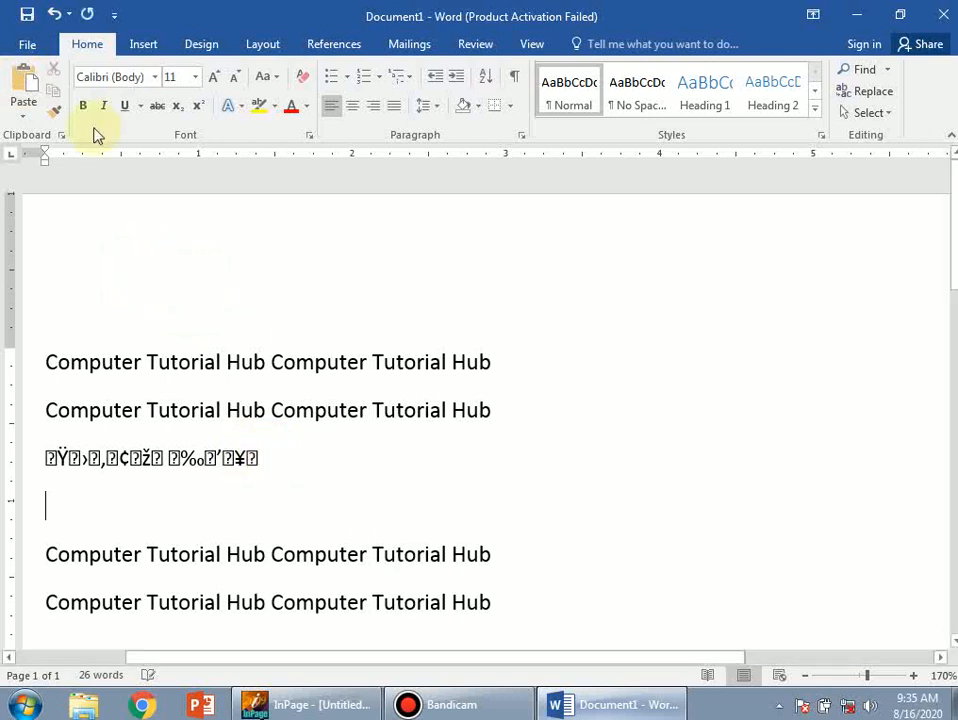
pyautogui.click(30, 80)
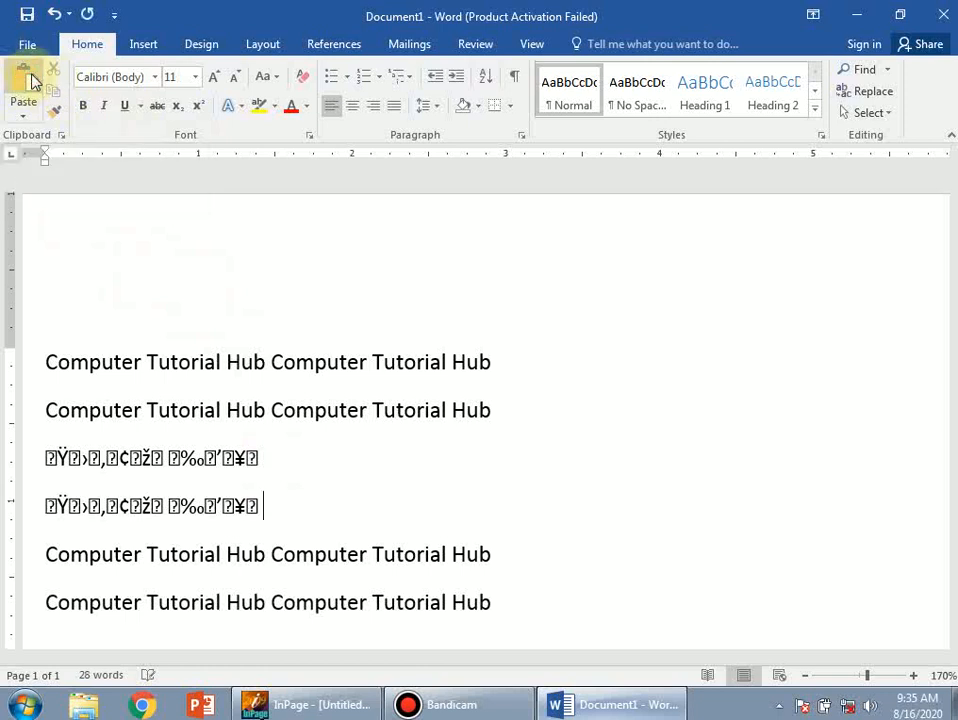
pyautogui.click(693, 444)
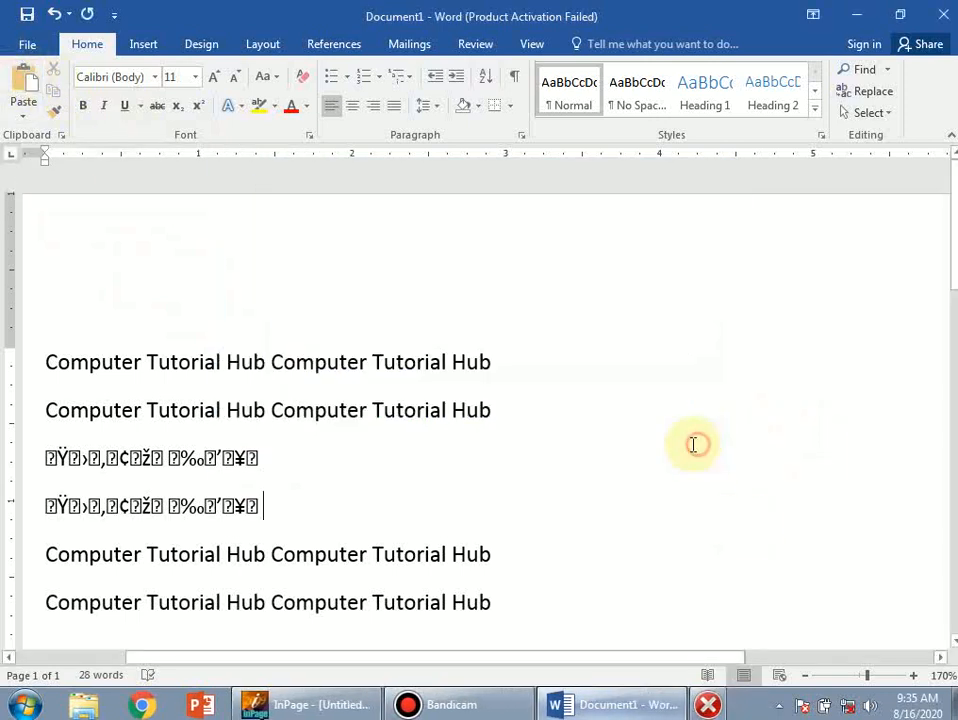
# Delete both garbled lines, leaving an empty line before the third line
pyautogui.moveTo(289, 507); pyautogui.dragTo(28, 456)
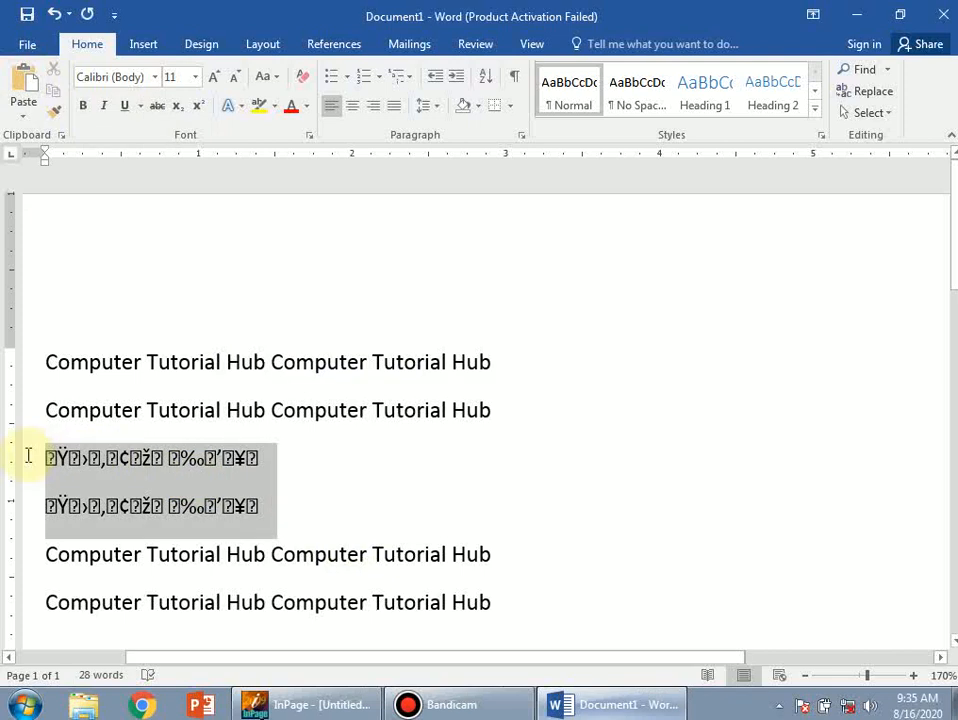
pyautogui.press('Delete')
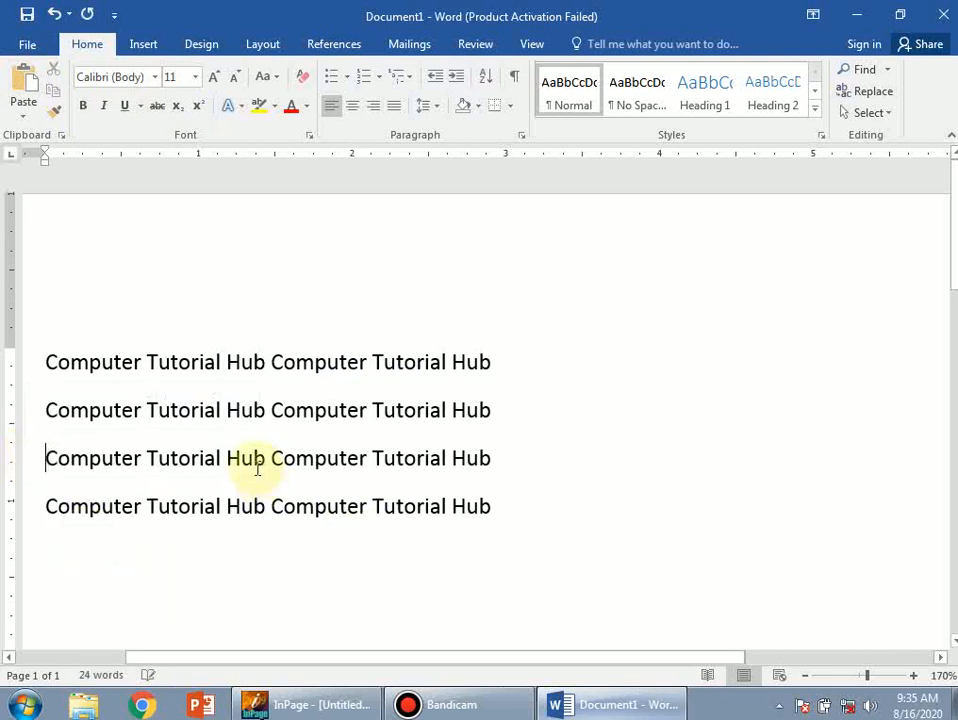
pyautogui.press('Return')
pyautogui.click(257, 464)
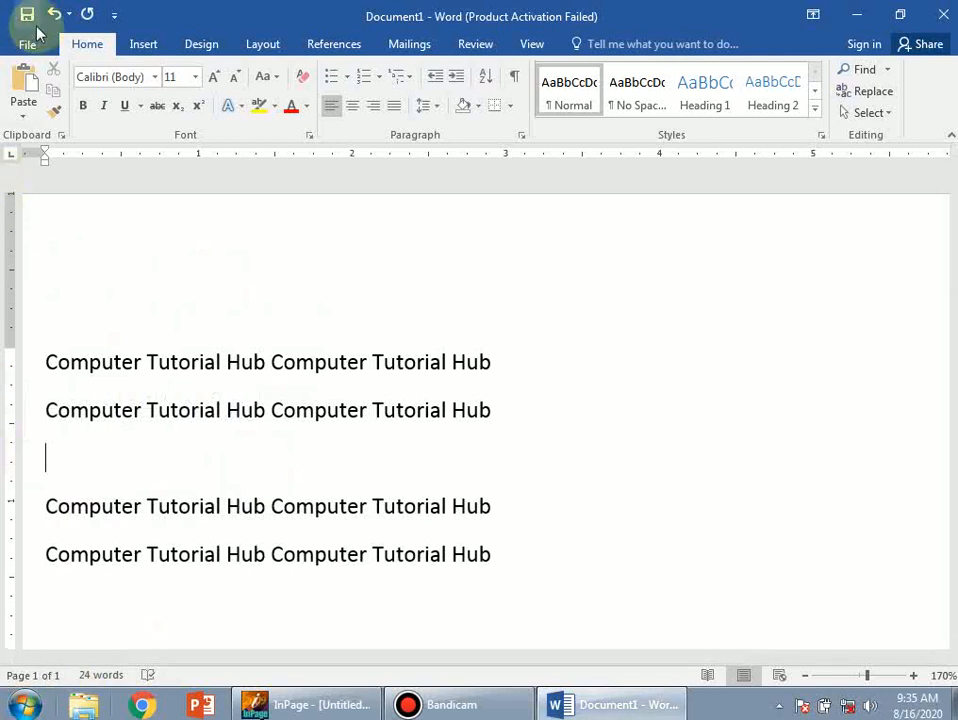
# Paste Special the Urdu name as a Picture (Enhanced Metafile) on the empty line
pyautogui.click(24, 120)
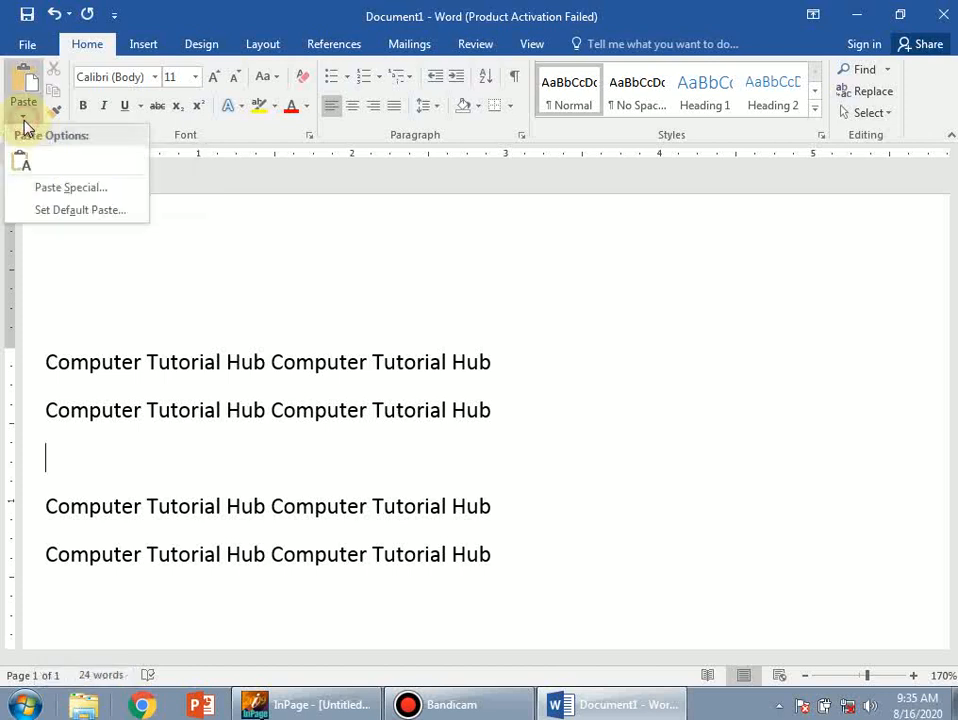
pyautogui.click(53, 190)
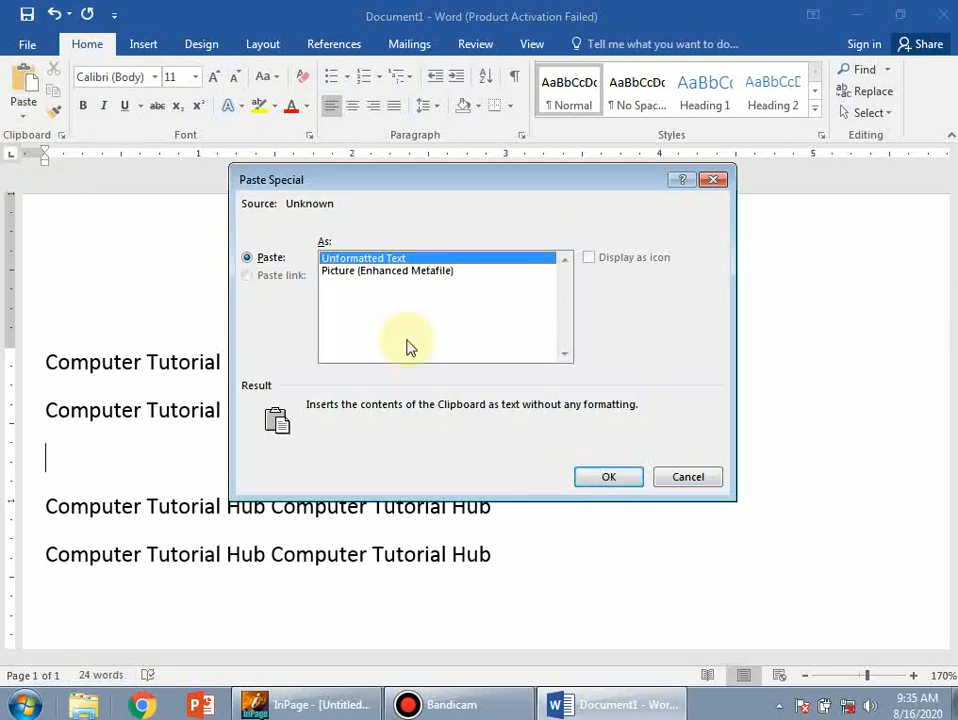
pyautogui.click(349, 272)
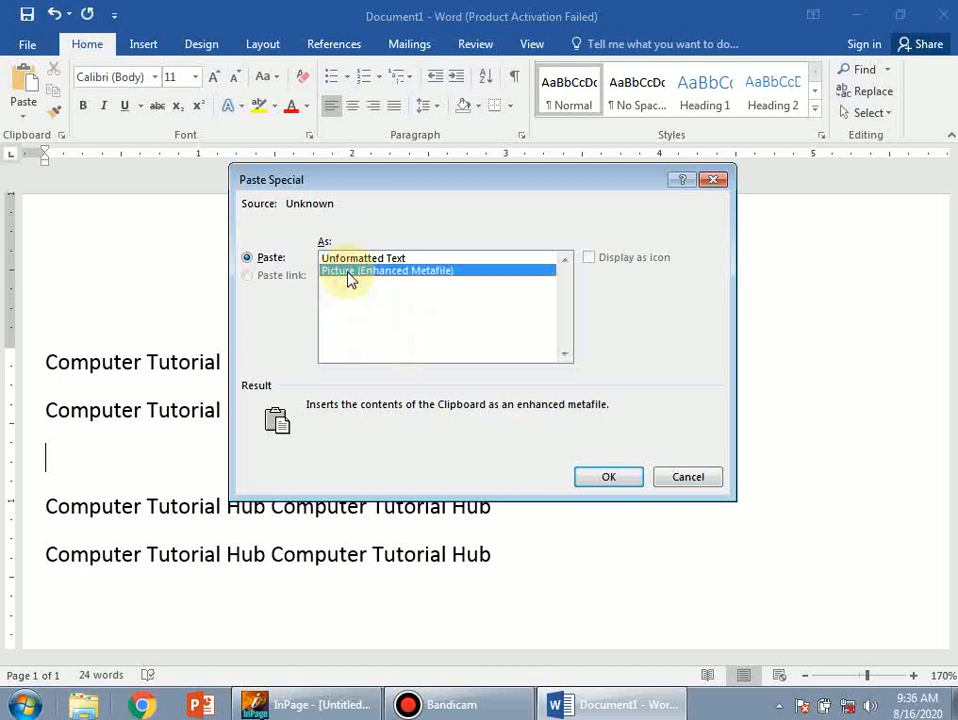
pyautogui.click(609, 477)
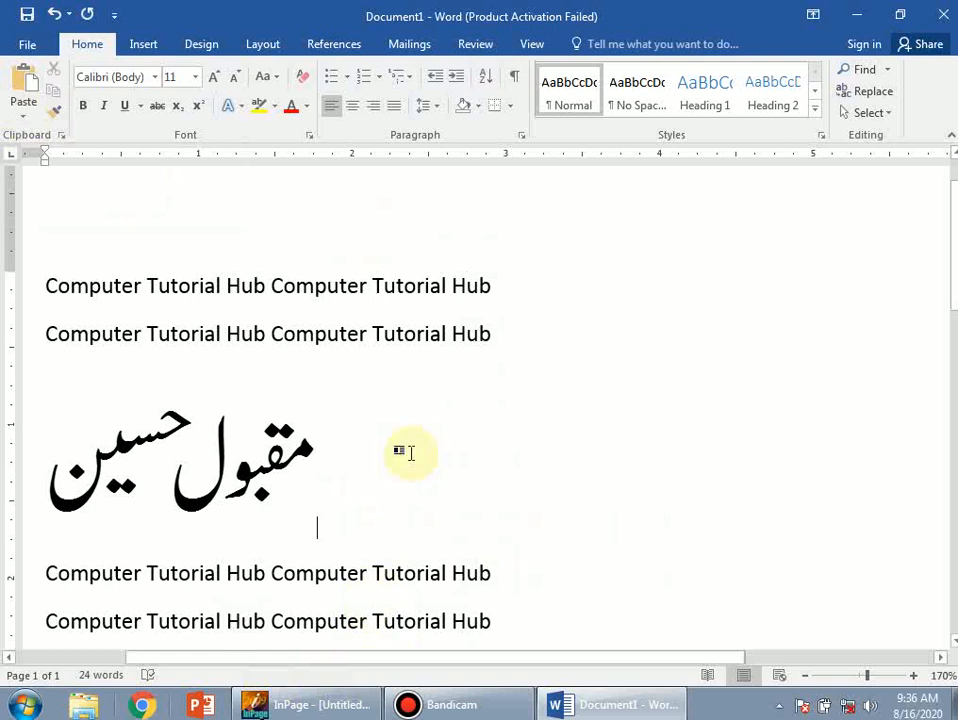
pyautogui.scroll(-5, 406, 451)
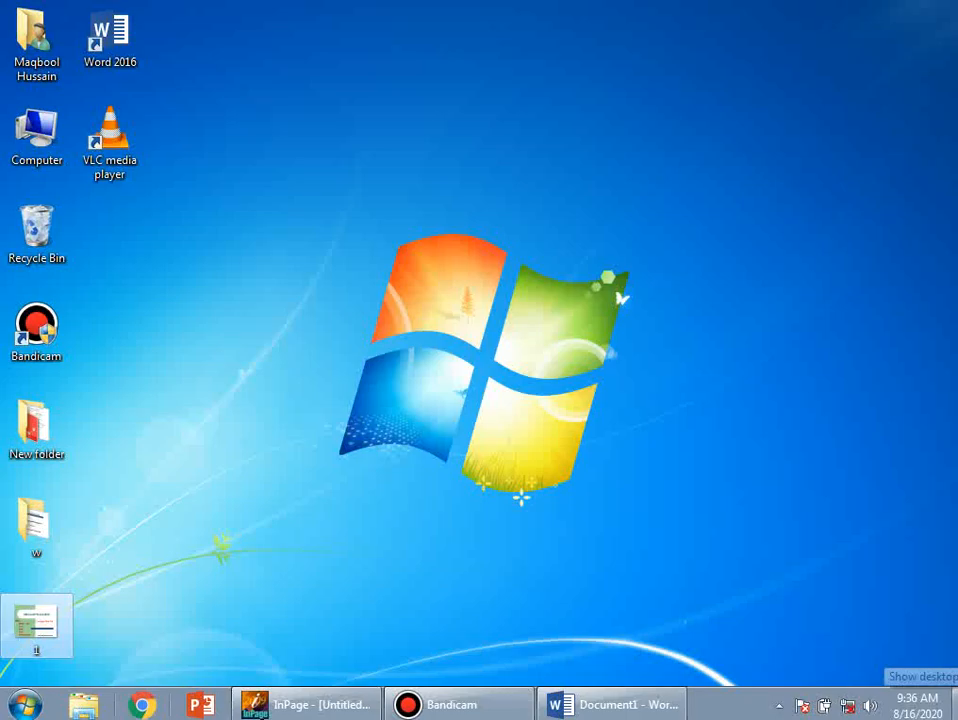
# Open image 2 from the desktop folder 'w' as a full-screen slide show
pyautogui.click(954, 705)
pyautogui.doubleClick(38, 548)
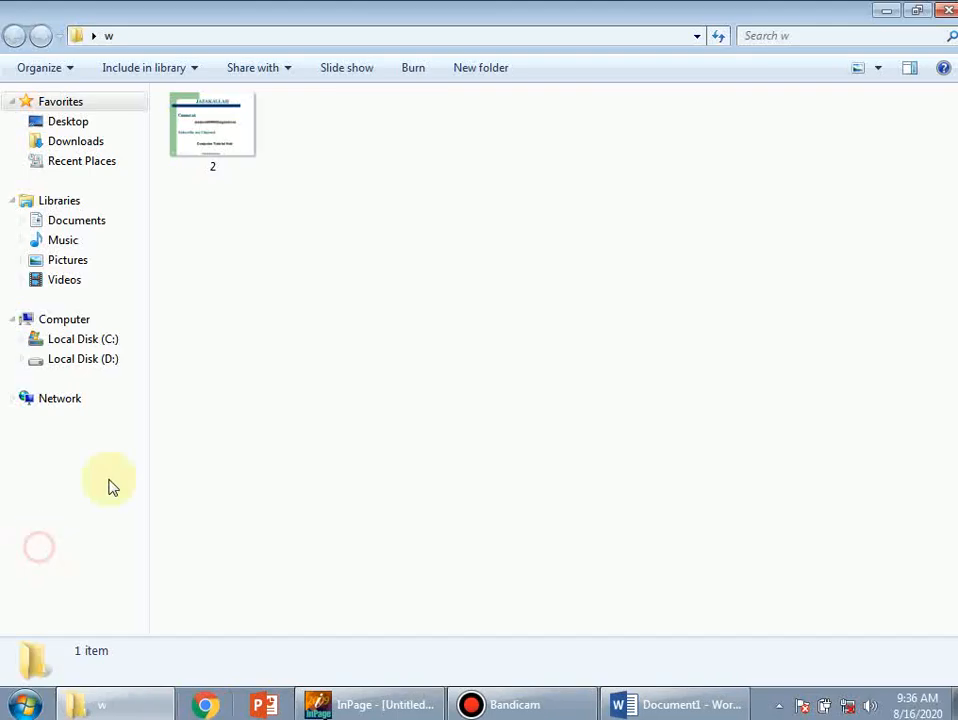
pyautogui.doubleClick(212, 130)
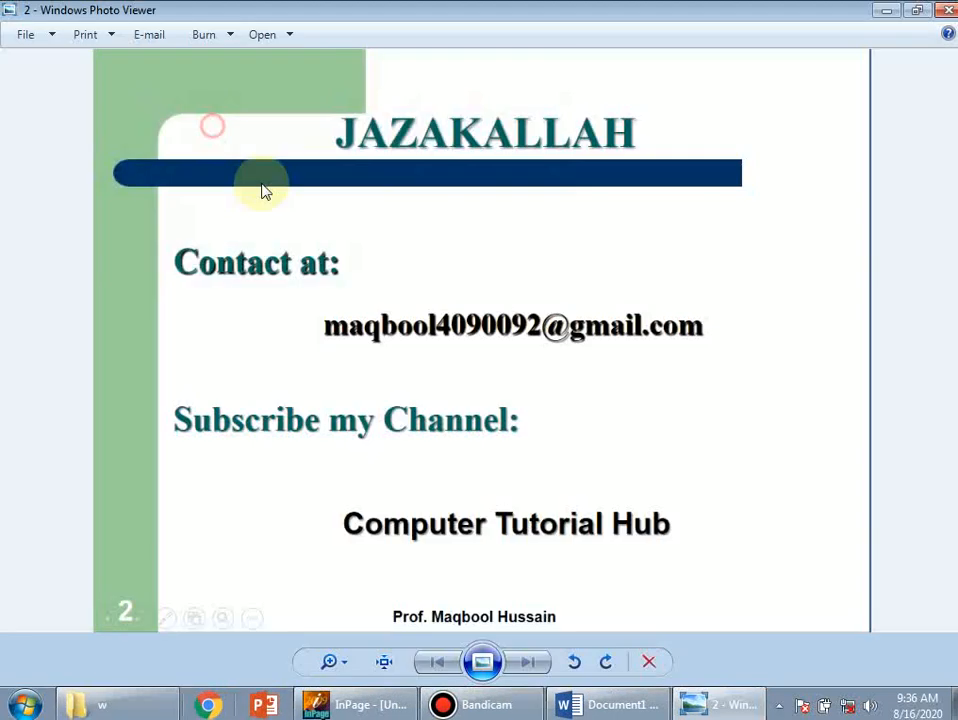
pyautogui.click(483, 662)
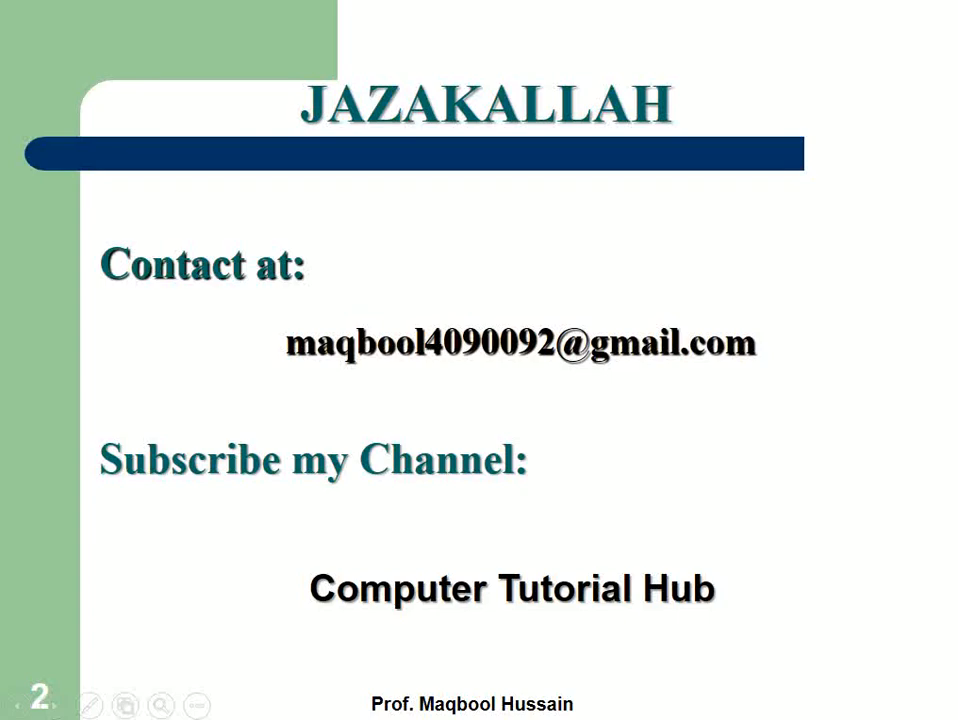